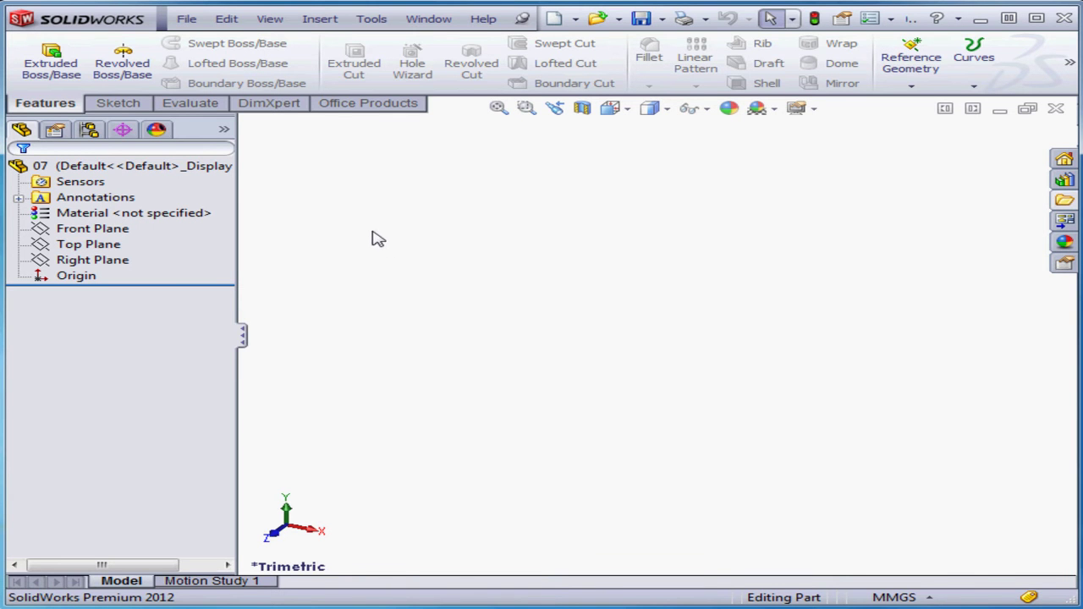
Start a new sketch on the Top Plane
click(119, 244)
right_click(118, 244)
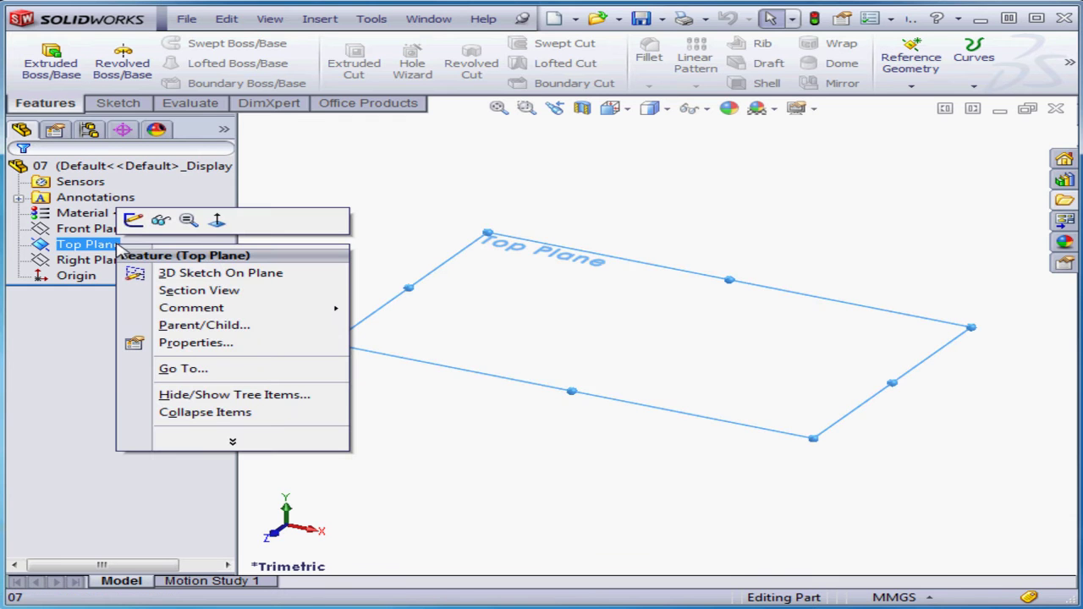
click(135, 222)
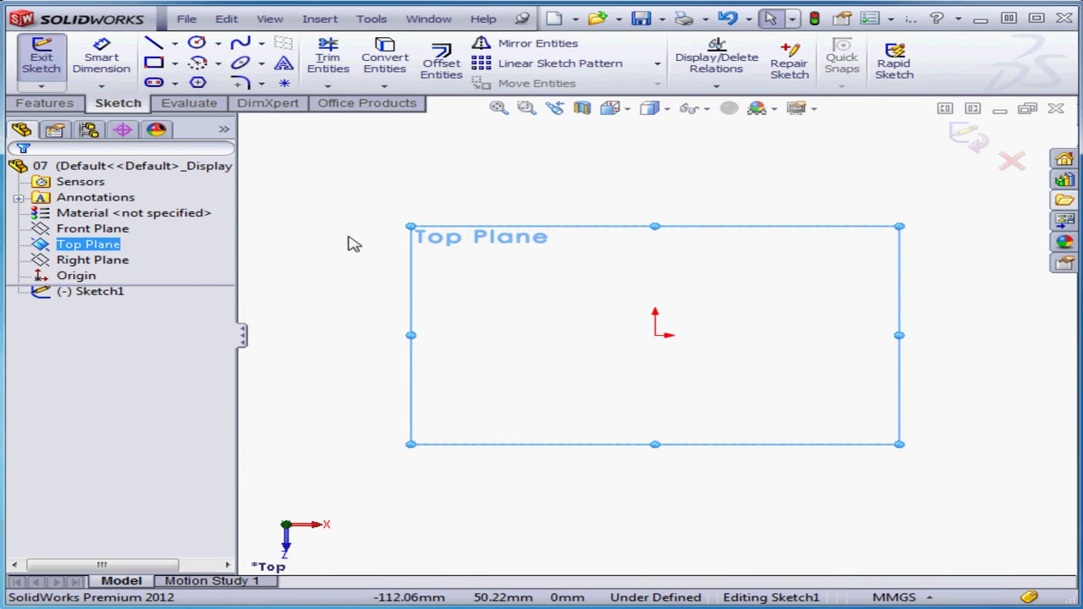
Sketch a chain of three lines: a horizontal one about 54 mm, a downward slope about 35 mm, and a gentler slope about 57 mm
click(155, 44)
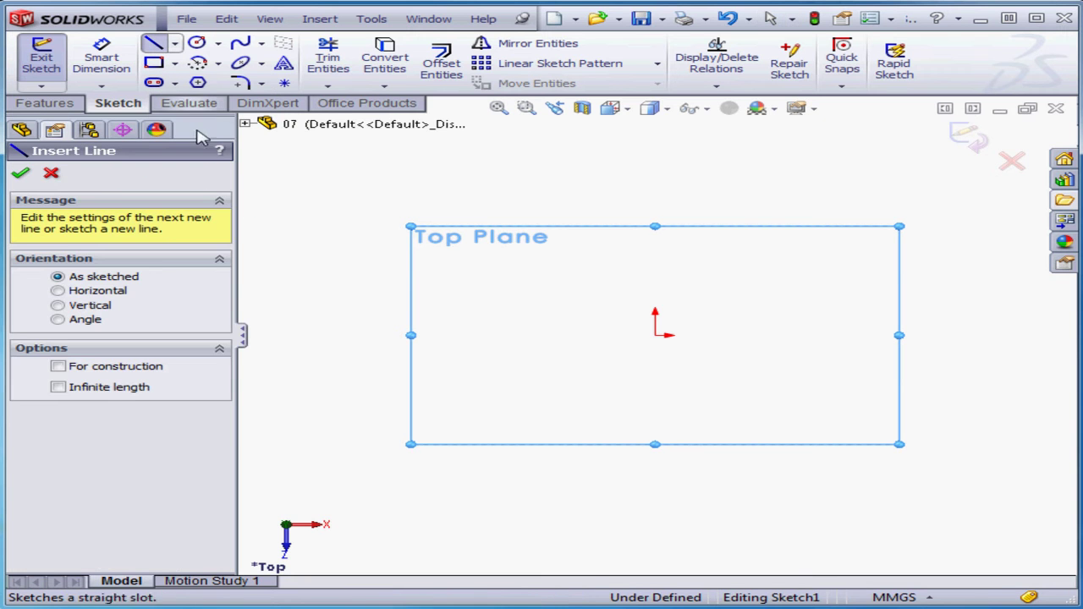
click(344, 205)
click(320, 202)
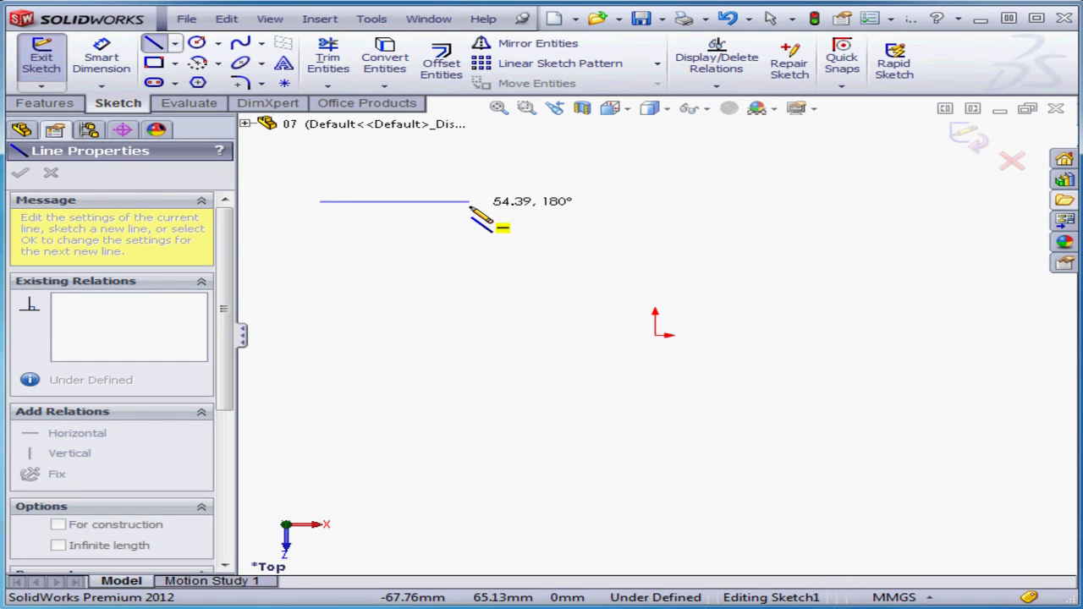
click(470, 203)
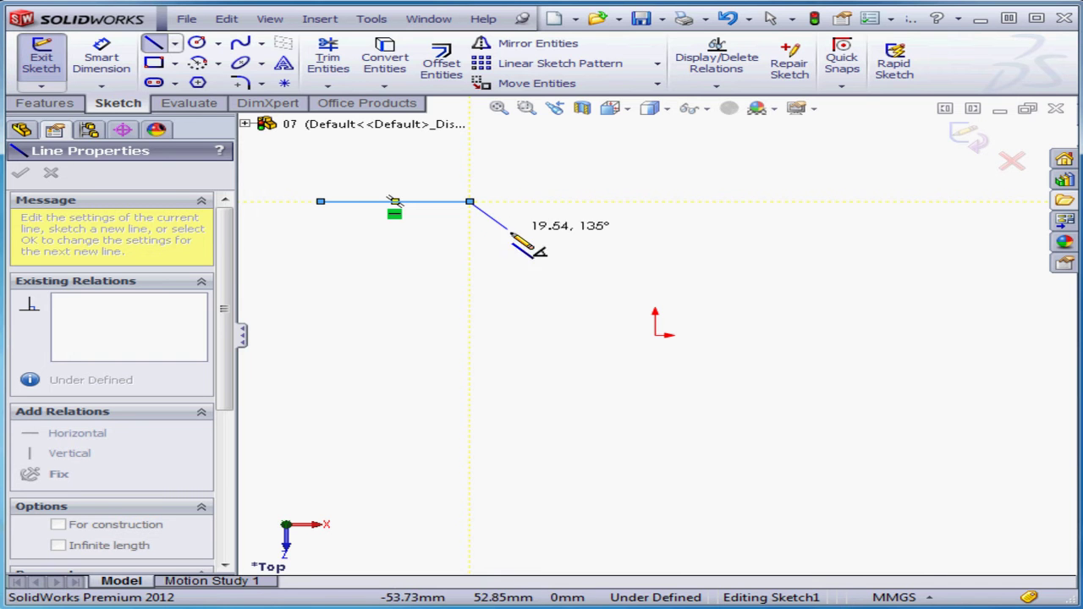
click(537, 251)
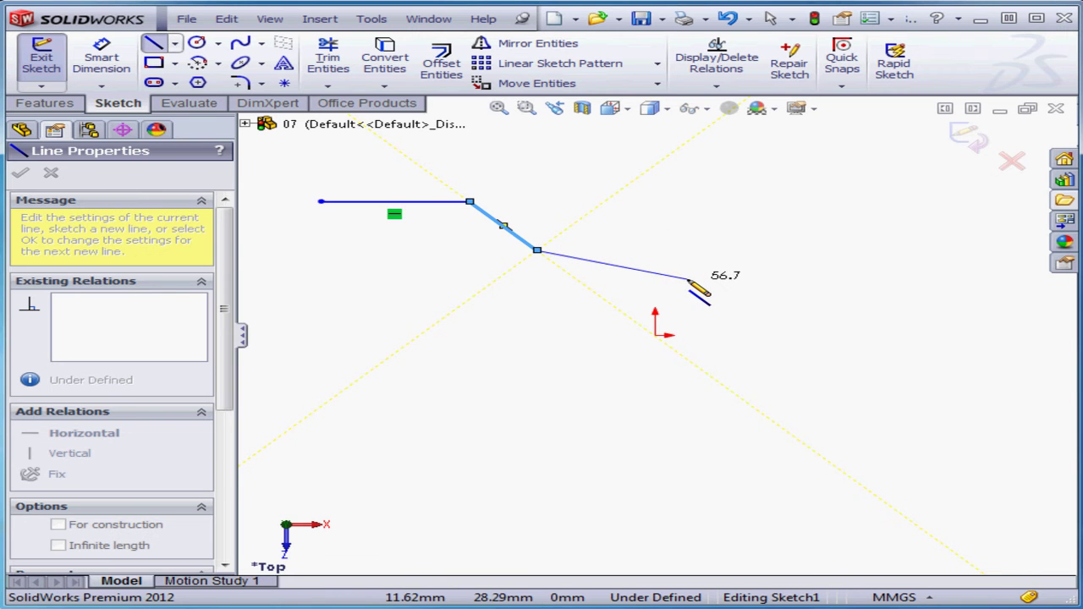
click(687, 278)
double_click(722, 281)
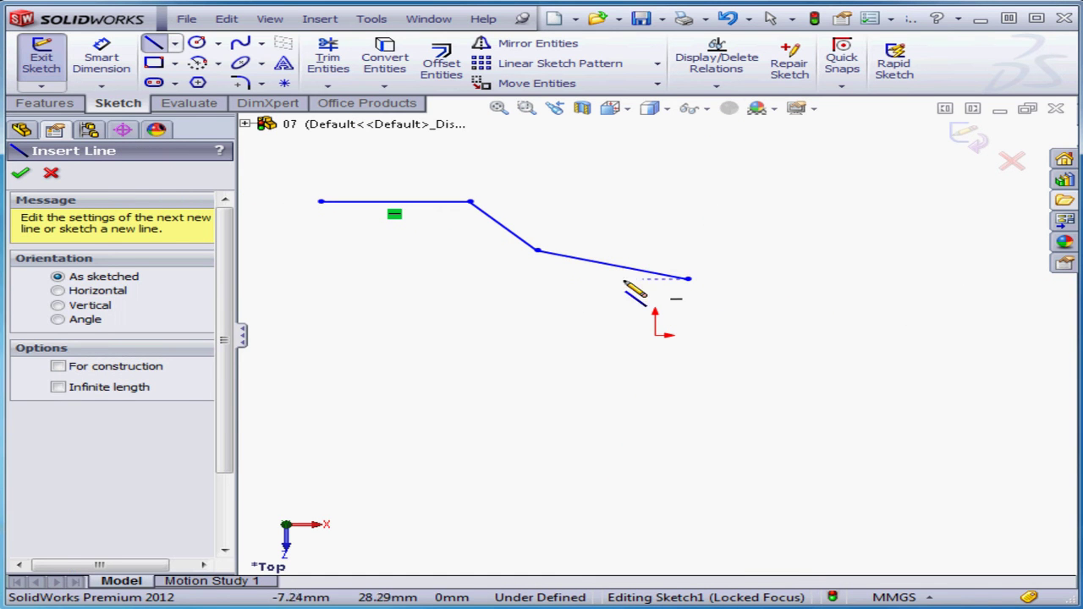
click(21, 174)
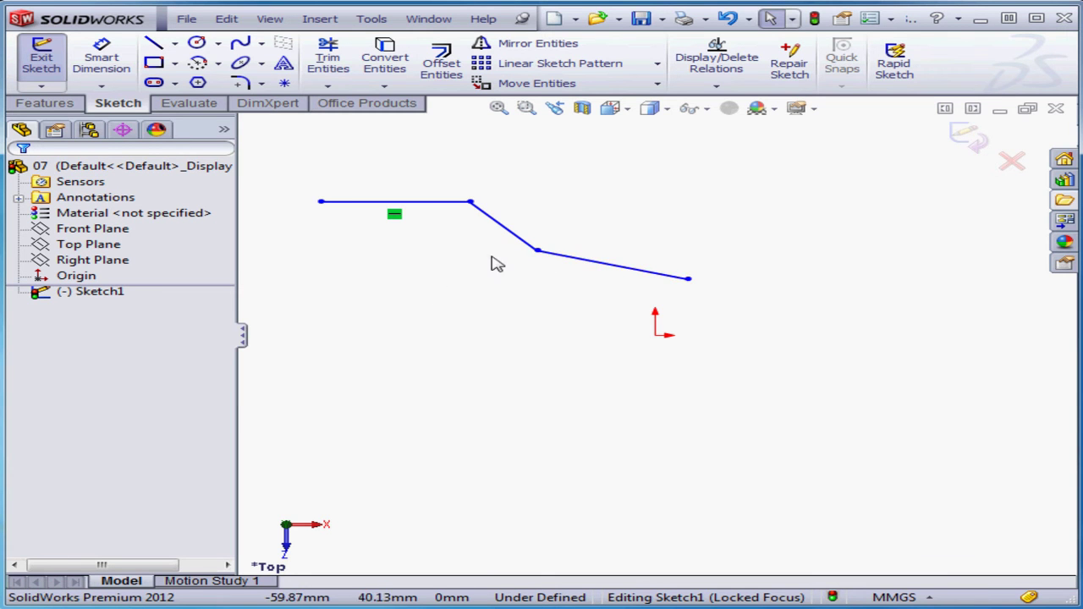
Sketch a second chain of two lines below the first, parallel to its steep and gentle sloping lines respectively
click(519, 240)
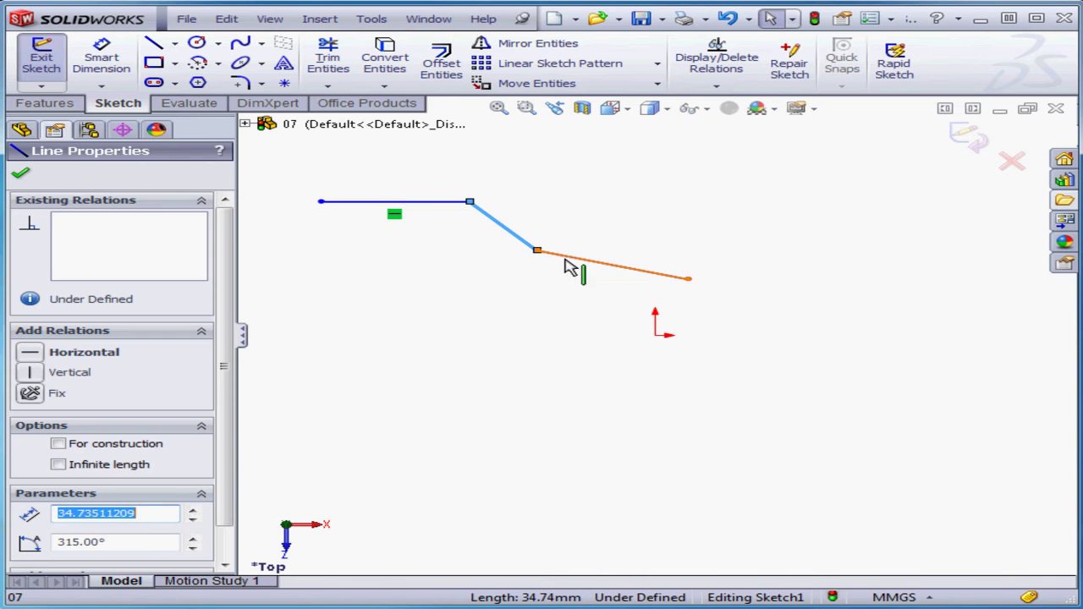
ctrl+click(575, 265)
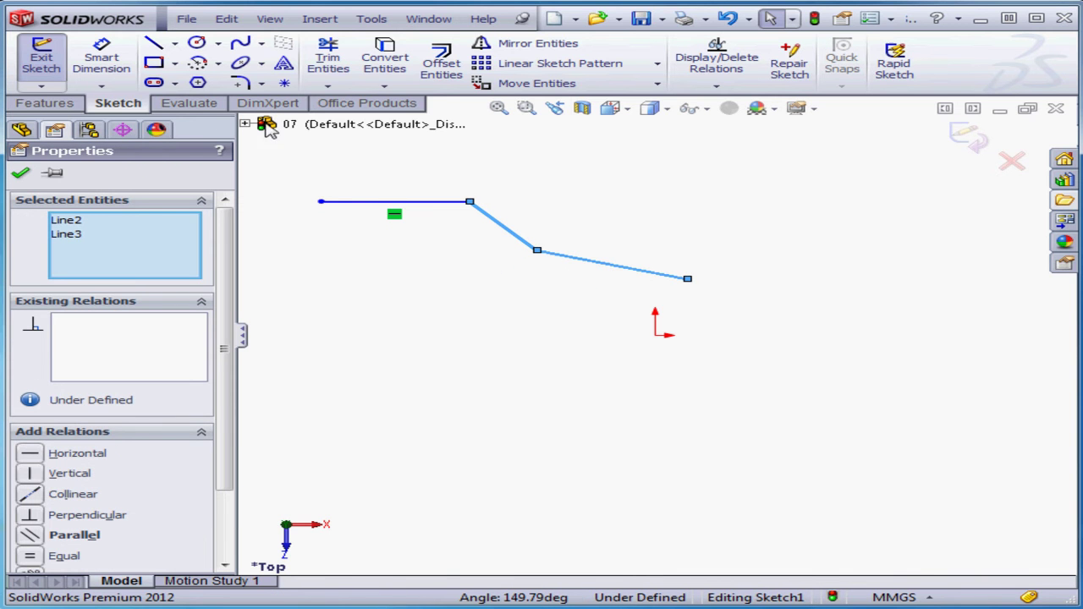
click(154, 44)
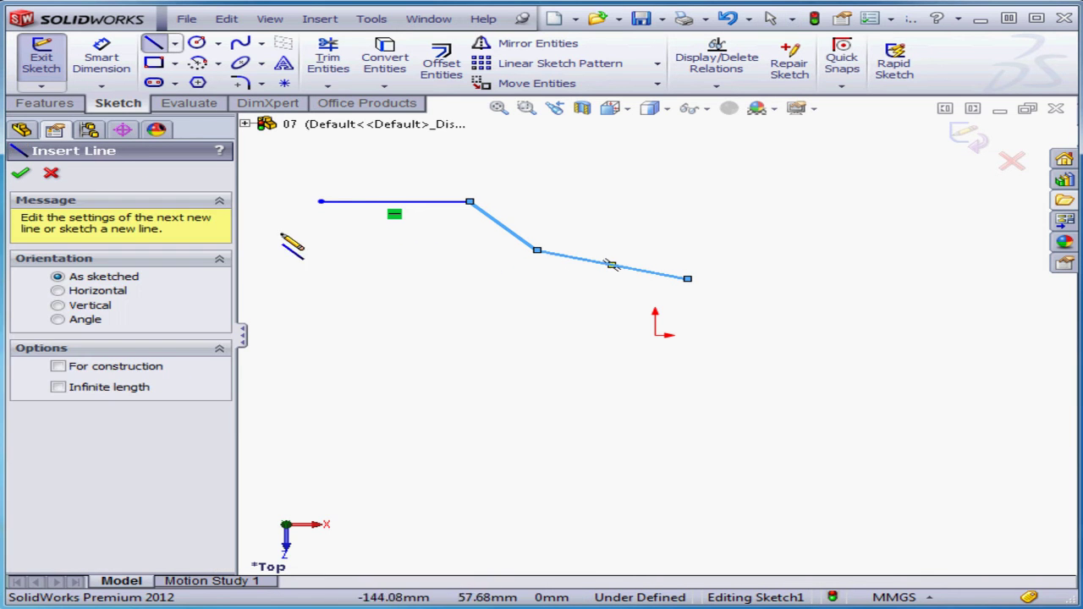
click(370, 266)
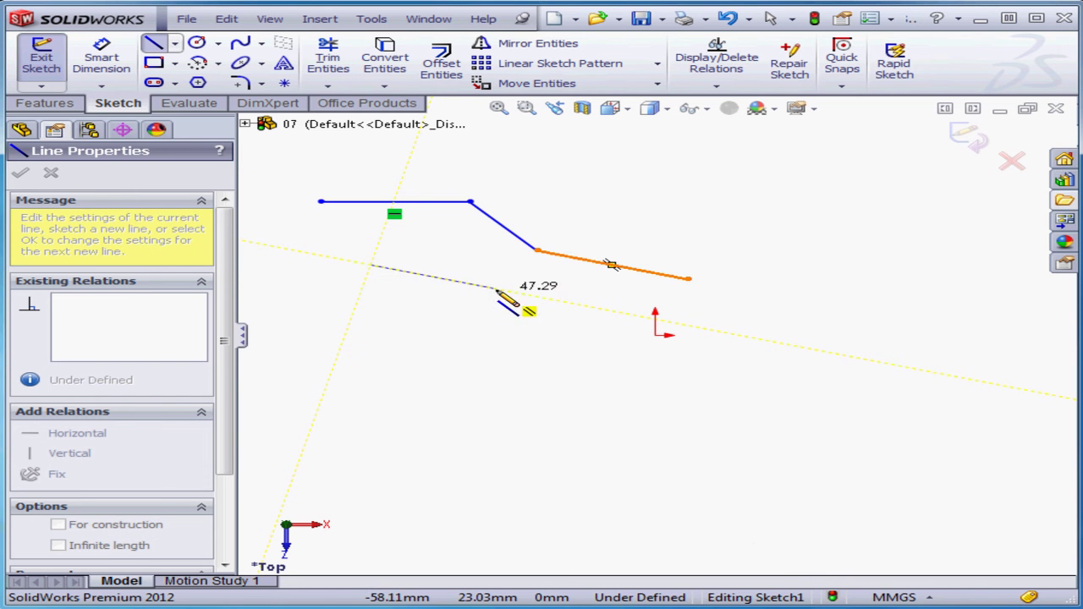
click(443, 318)
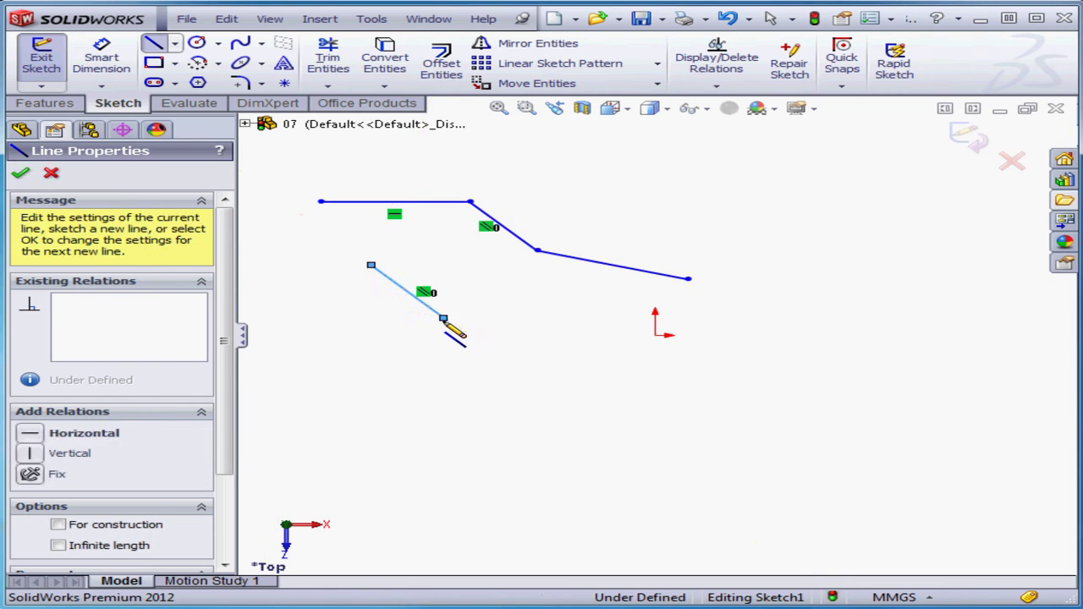
click(570, 340)
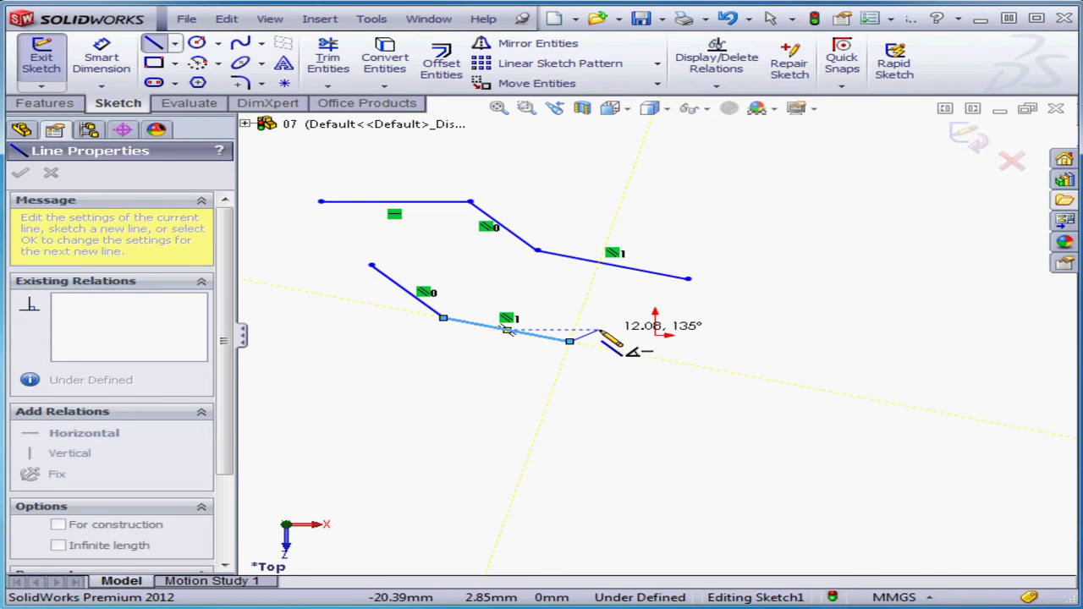
right_click(599, 330)
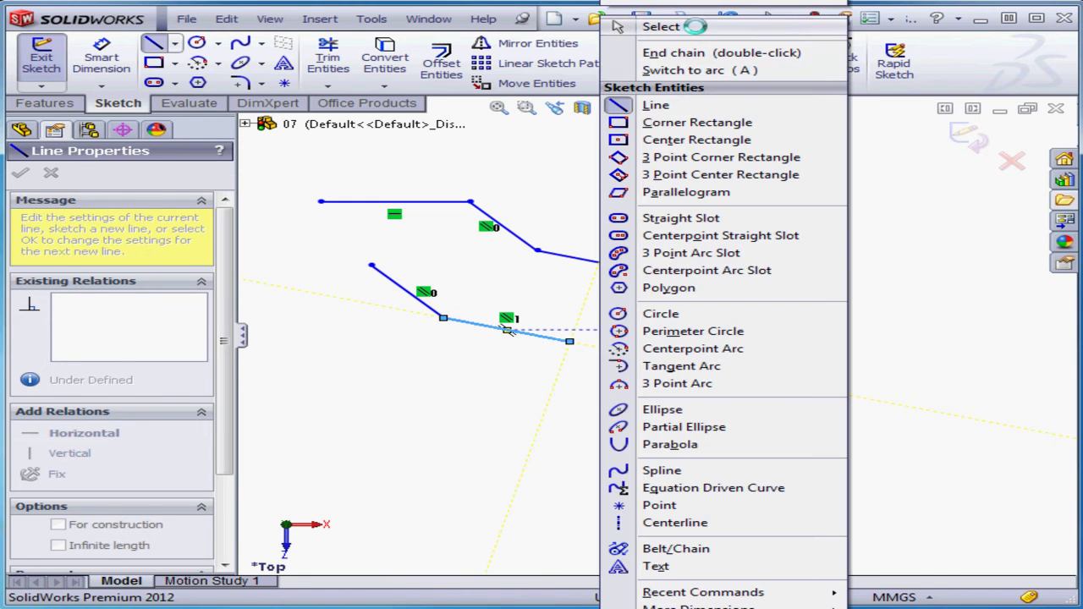
click(699, 51)
key(Escape)
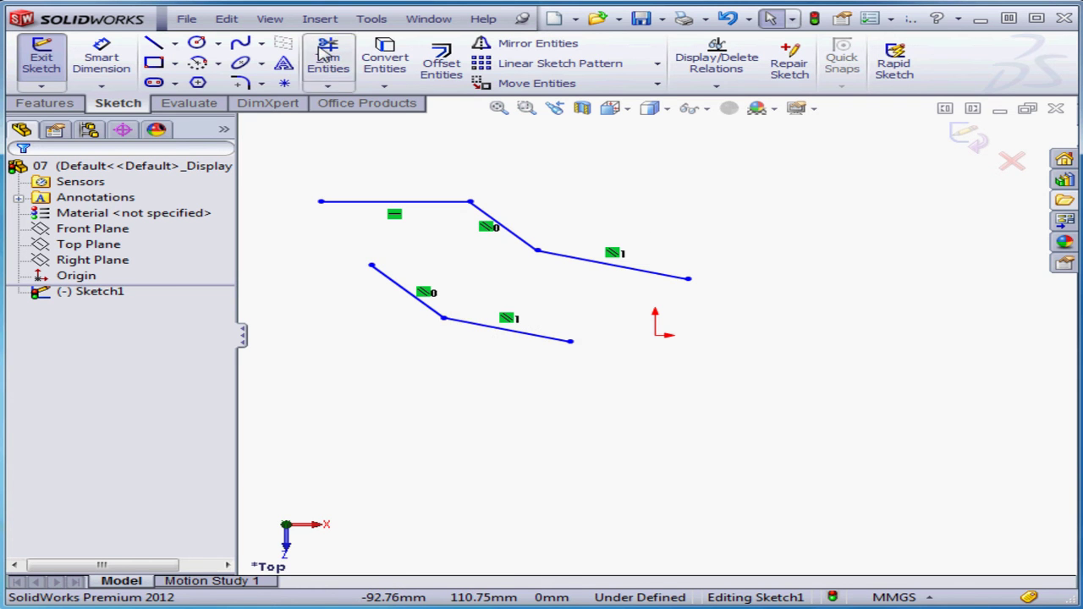
Examine the parallel relation between the gently sloping lines of the upper and lower chains and the entities it joins
click(271, 19)
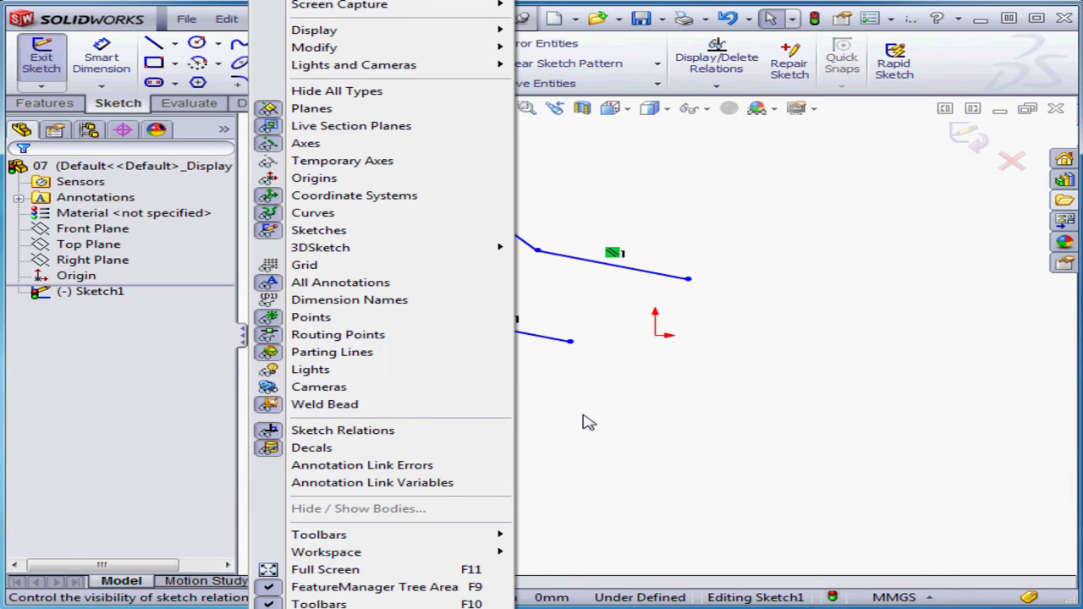
click(478, 438)
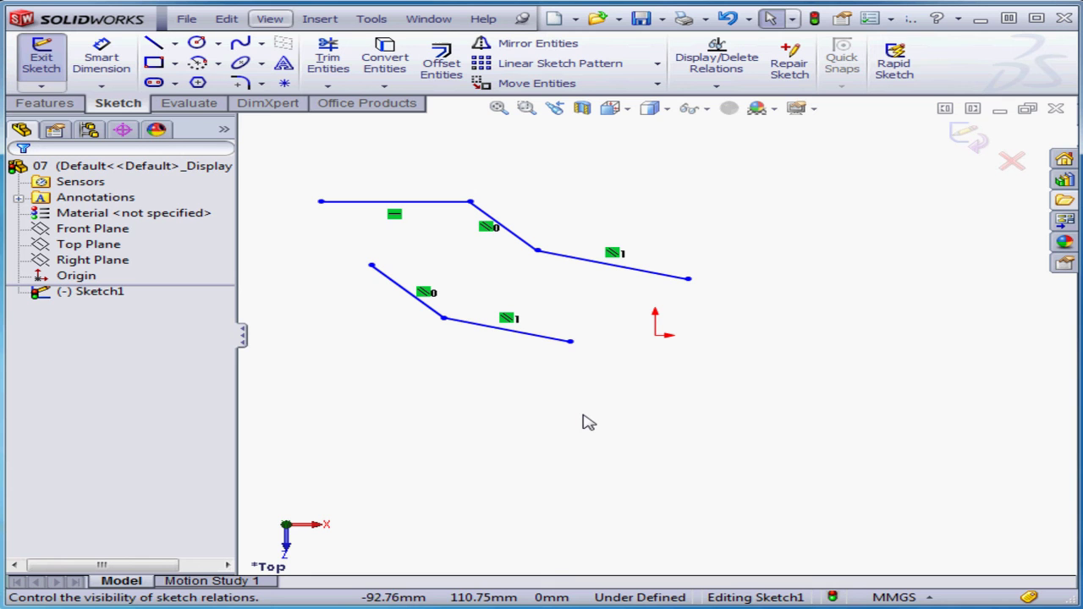
click(508, 320)
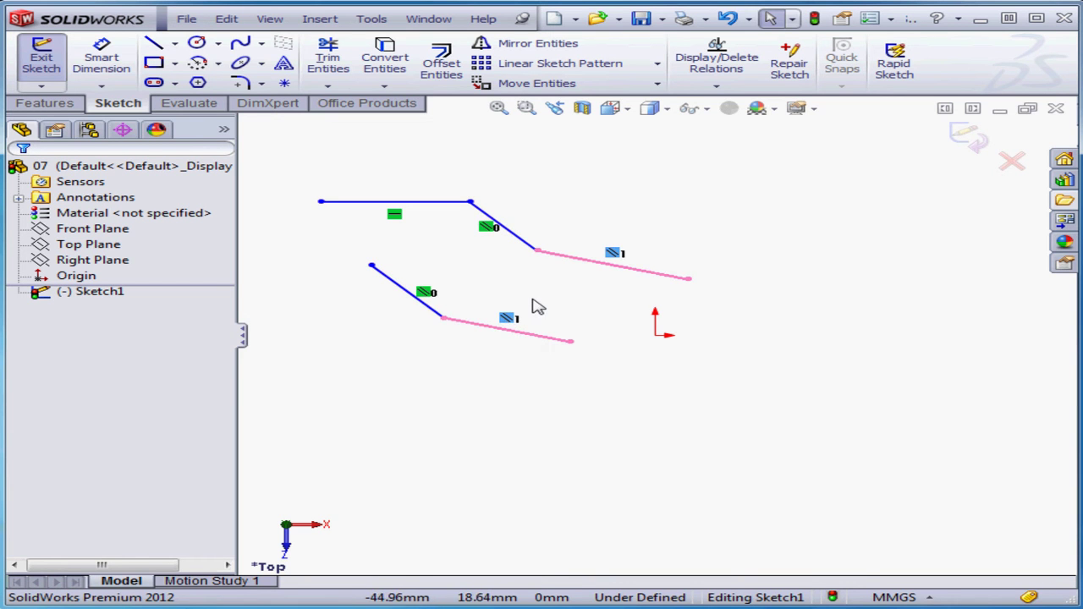
double_click(508, 318)
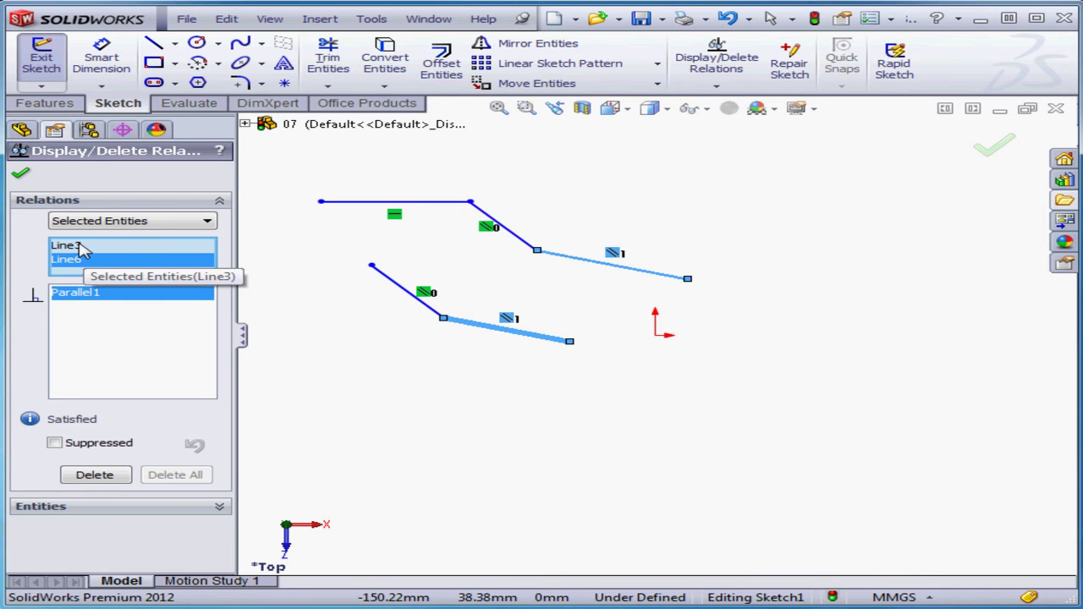
click(84, 247)
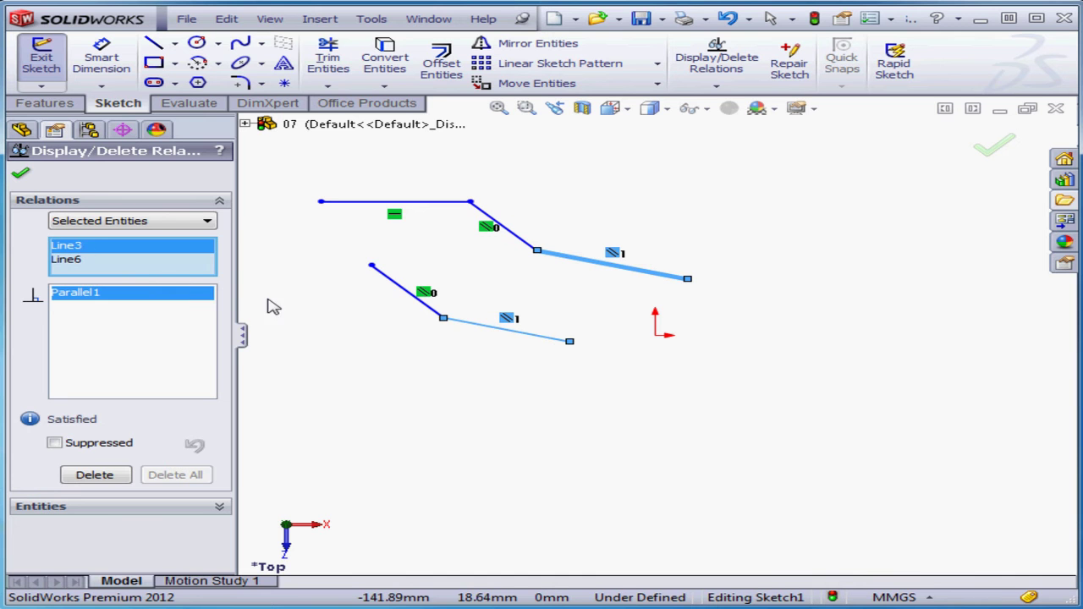
click(21, 174)
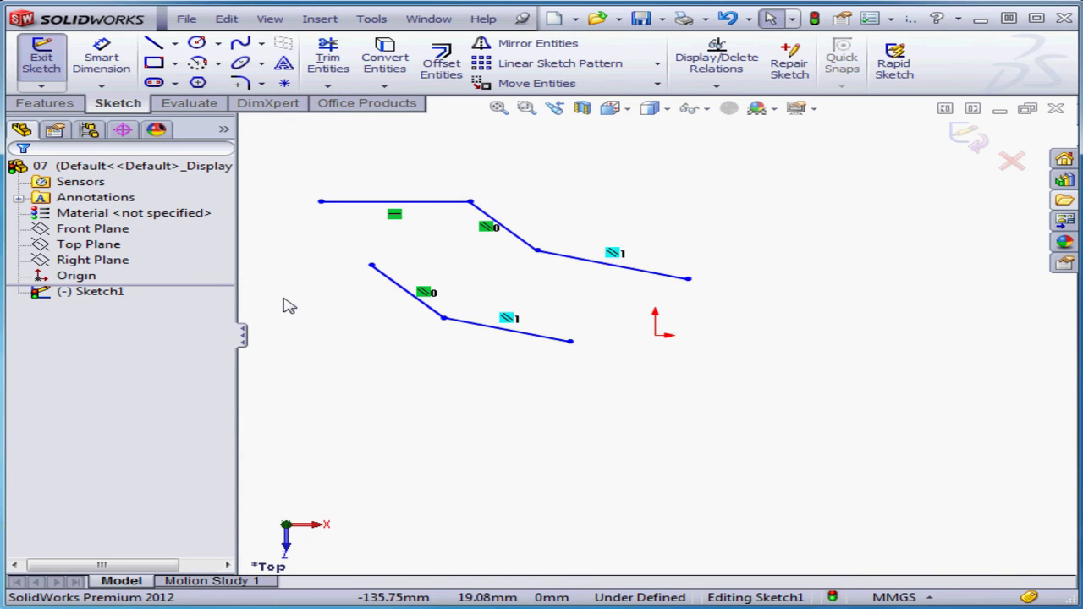
Sketch a third chain below, with a line about 56 mm parallel to the gentle slope and one about 50 mm parallel to the steep slope
click(153, 44)
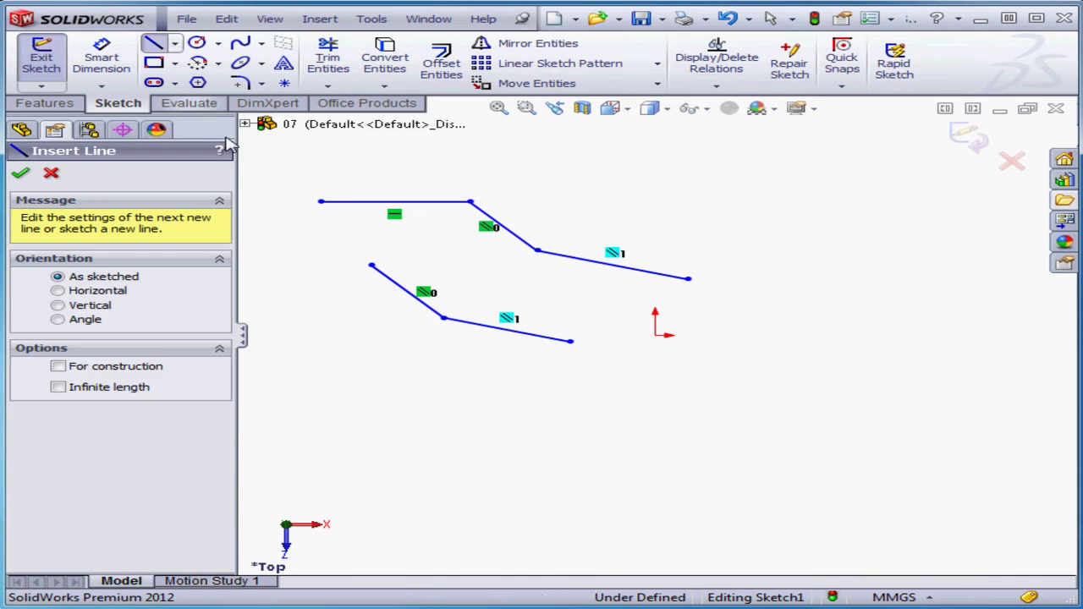
click(371, 405)
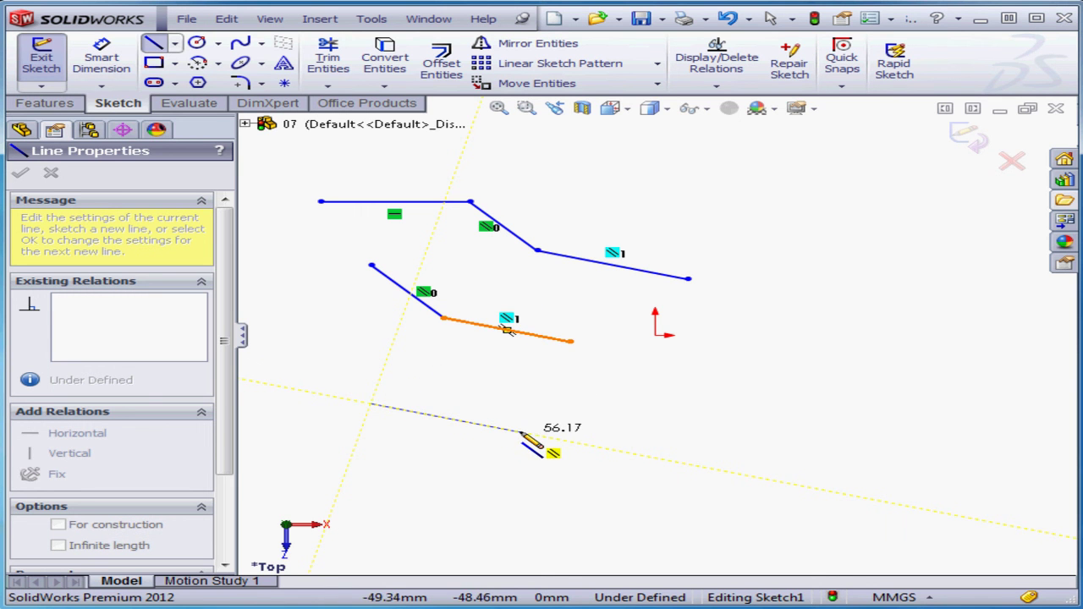
click(520, 431)
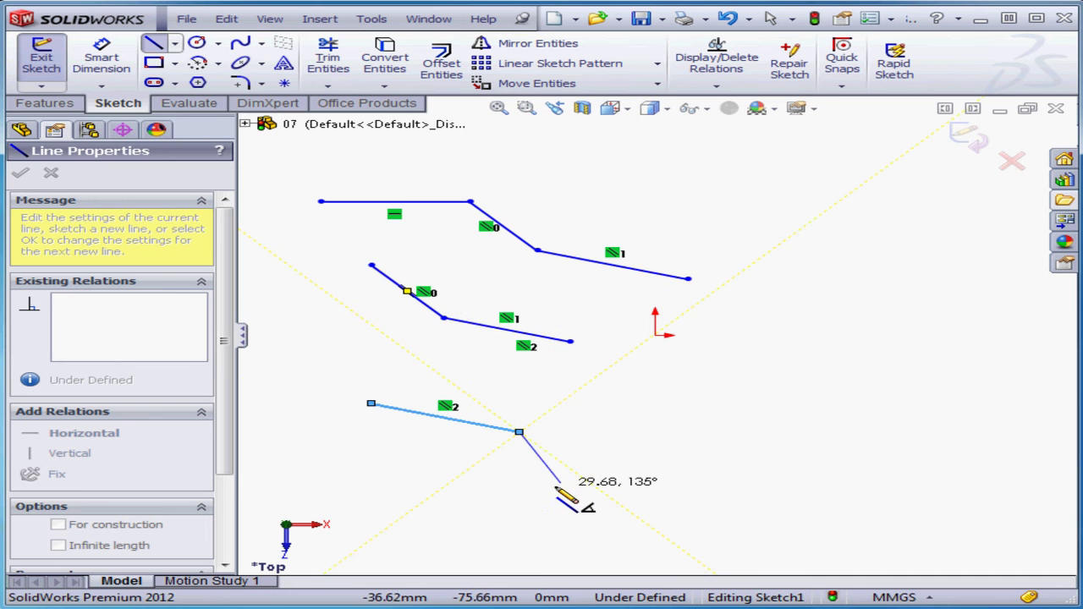
click(618, 503)
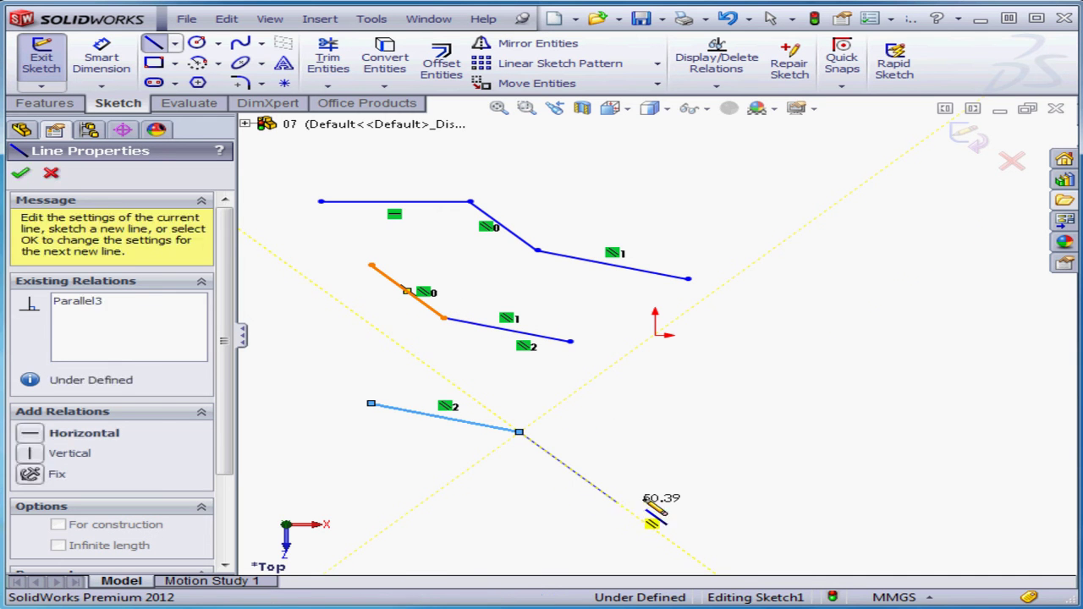
right_click(674, 434)
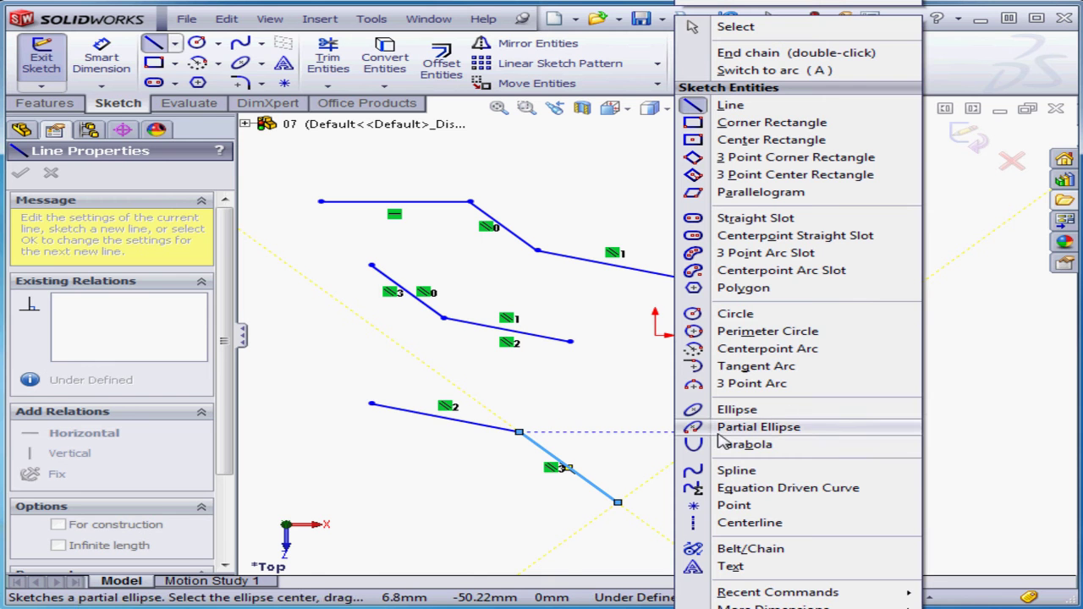
click(727, 26)
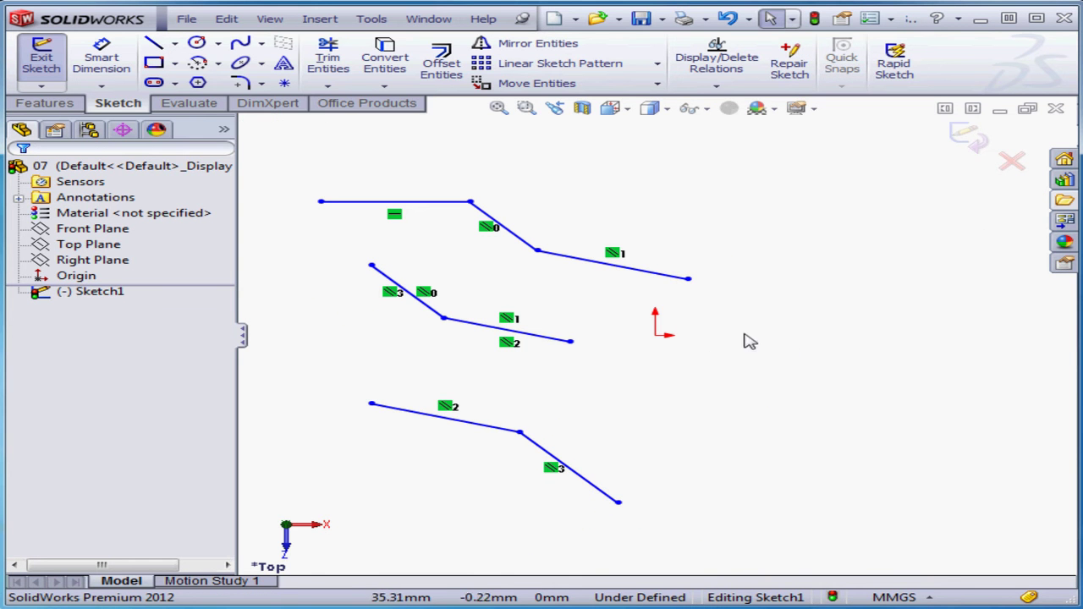
Add a Horizontal relation to the last line of the uppermost chain
click(679, 283)
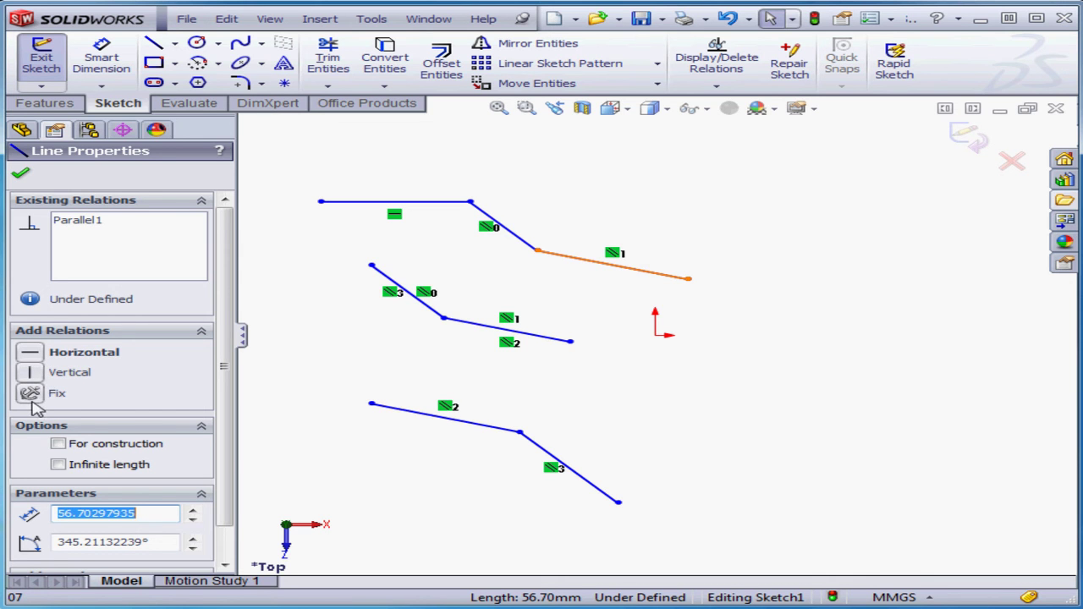
click(32, 355)
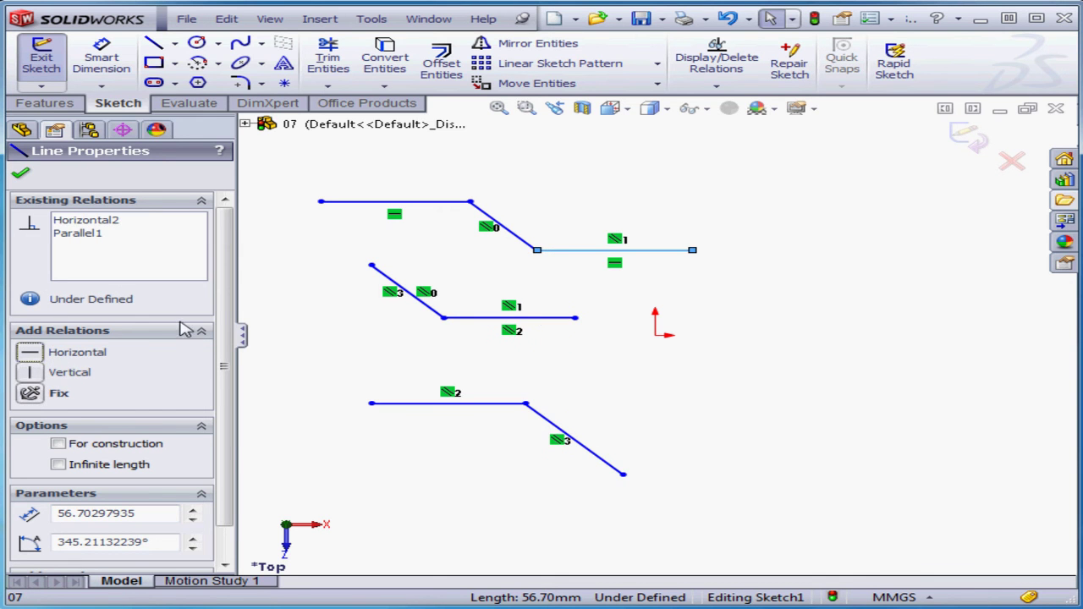
click(21, 174)
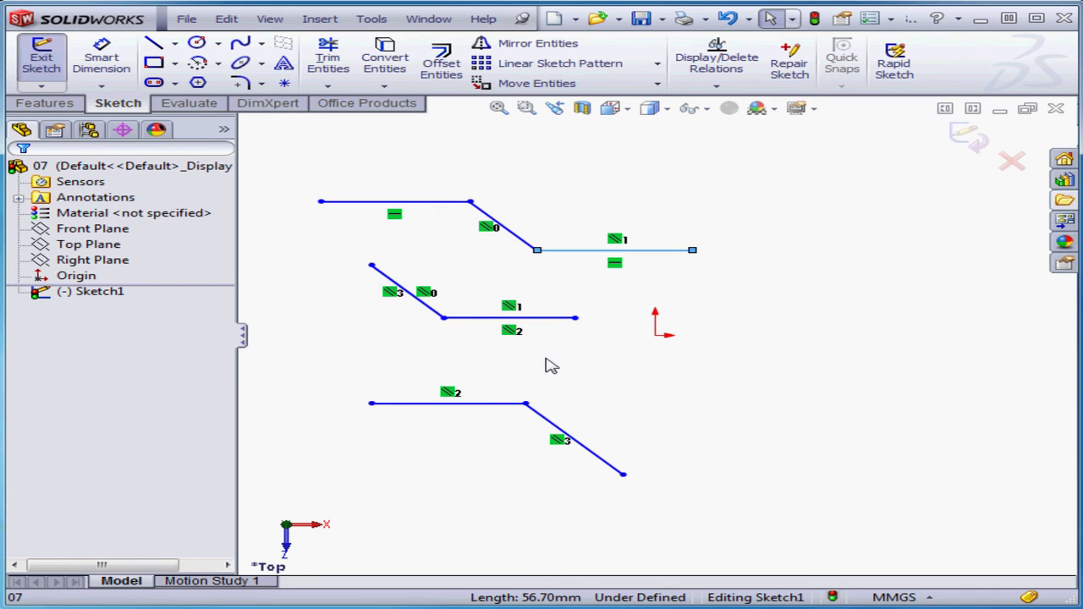
Delete all the lines in the sketch
mouse_move(288, 143)
mouse_down()
mouse_move(464, 415)
mouse_move(837, 543)
mouse_up()
key(Delete)
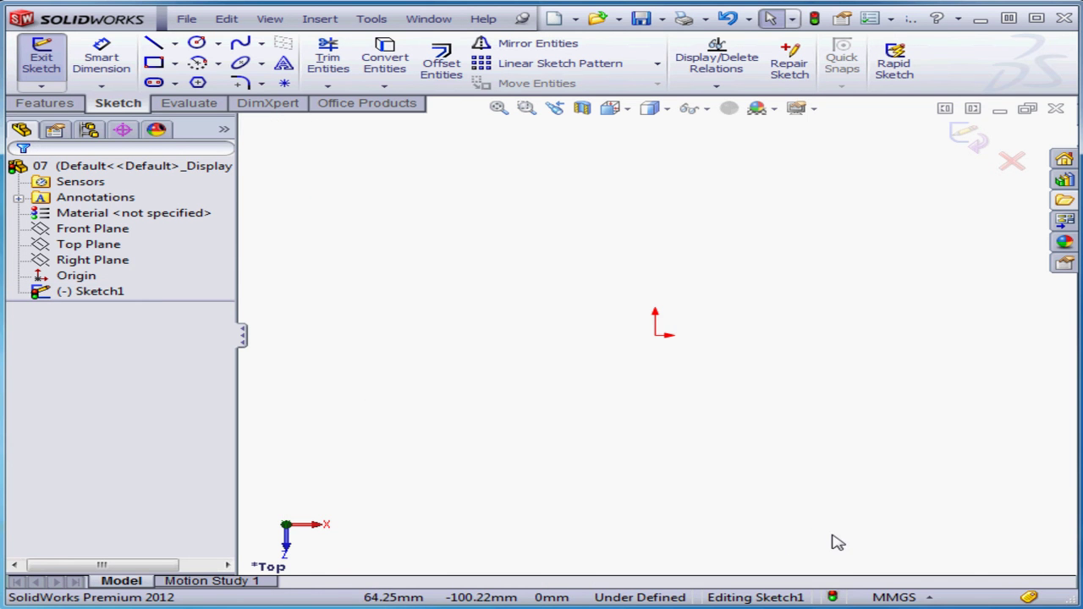
Sketch an upward-bulging three-point arc with a radius of about 41 mm to the upper left of the origin
click(217, 65)
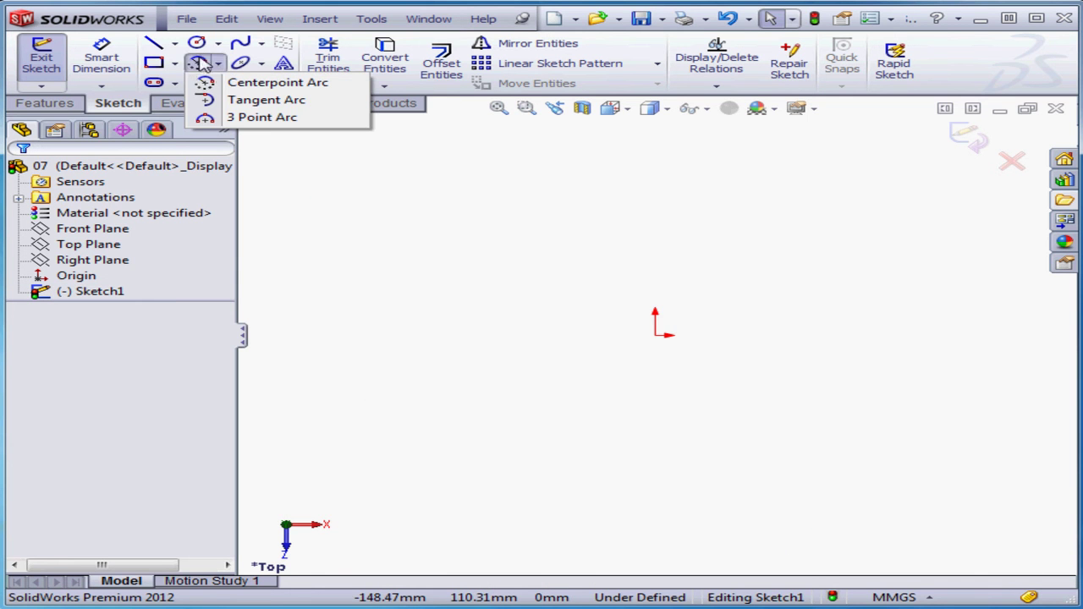
click(254, 117)
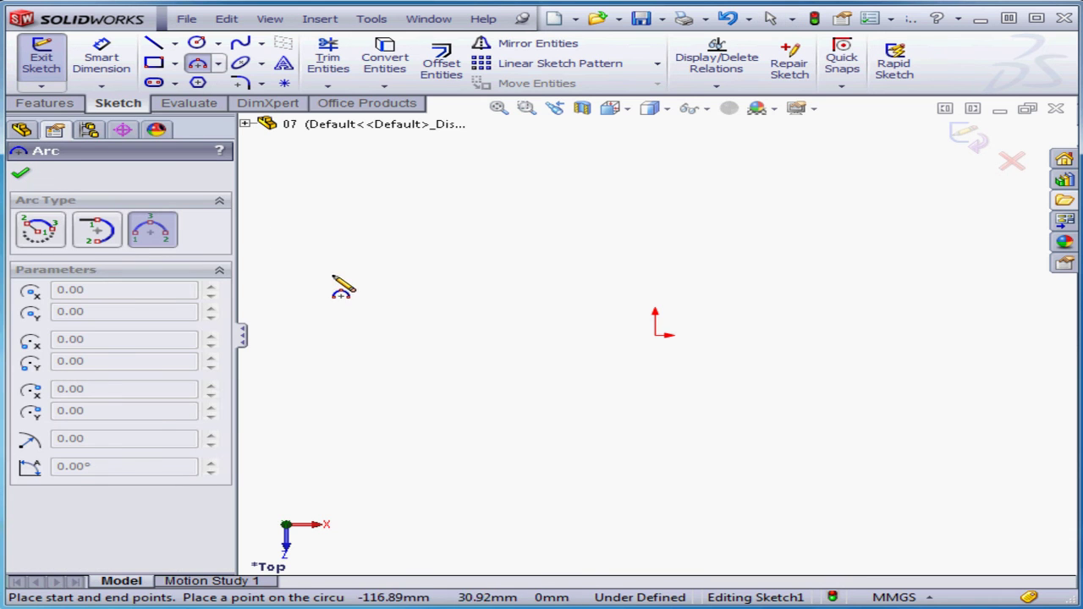
click(322, 286)
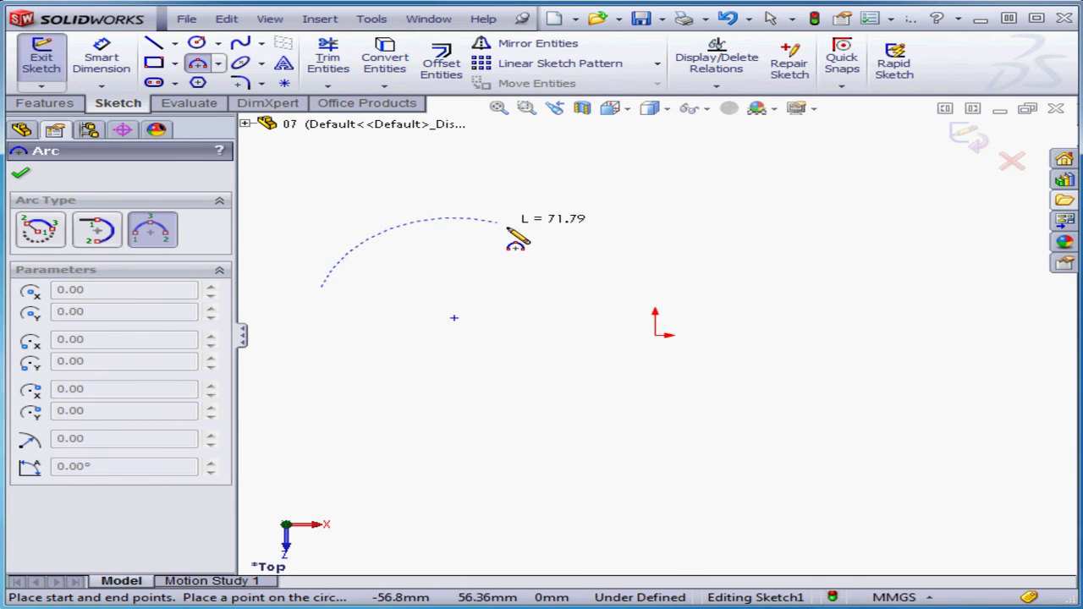
click(534, 286)
click(451, 233)
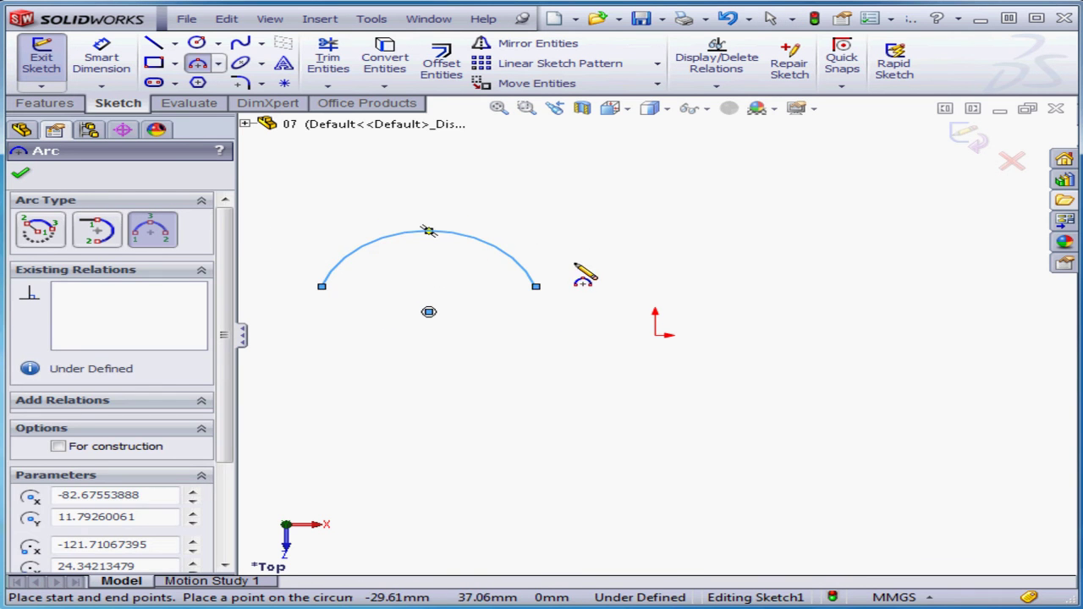
Continue the arc end to end with two more three-point arcs, the middle one bulging downward and the last one upward
click(536, 286)
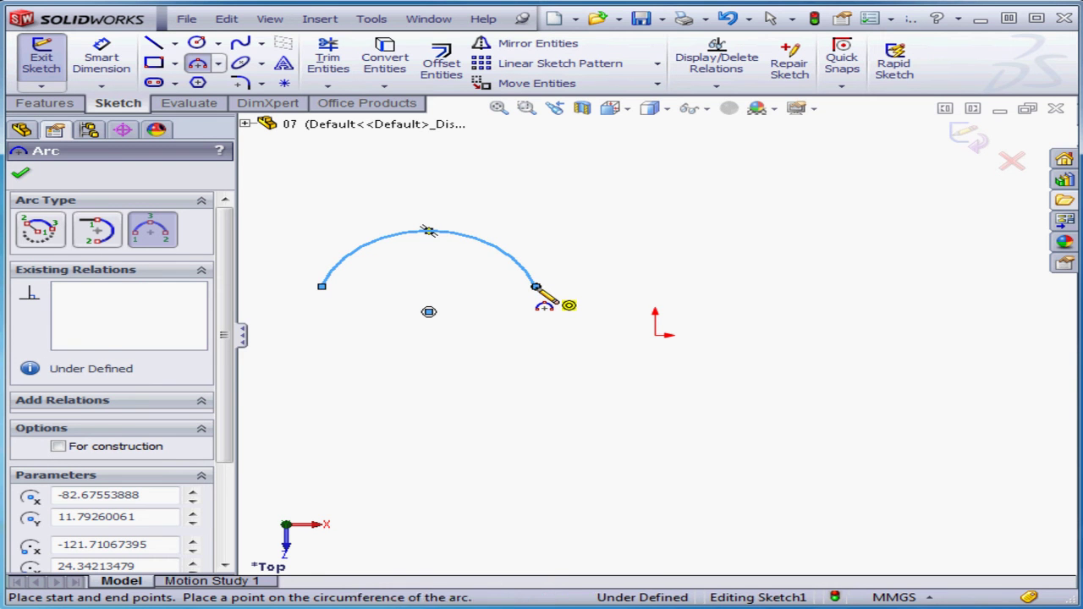
click(751, 287)
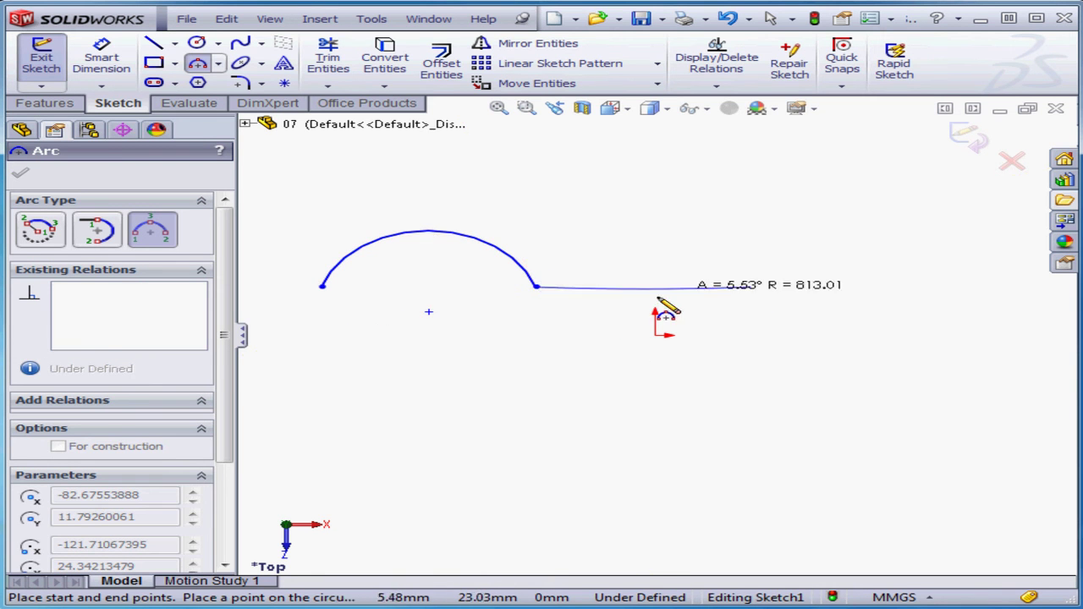
click(641, 353)
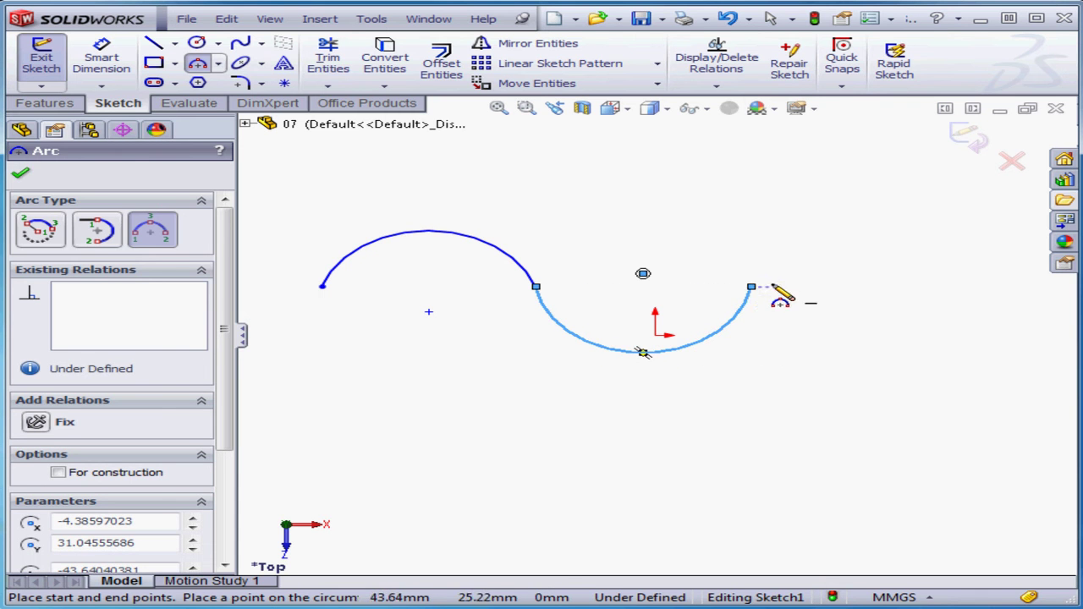
click(751, 287)
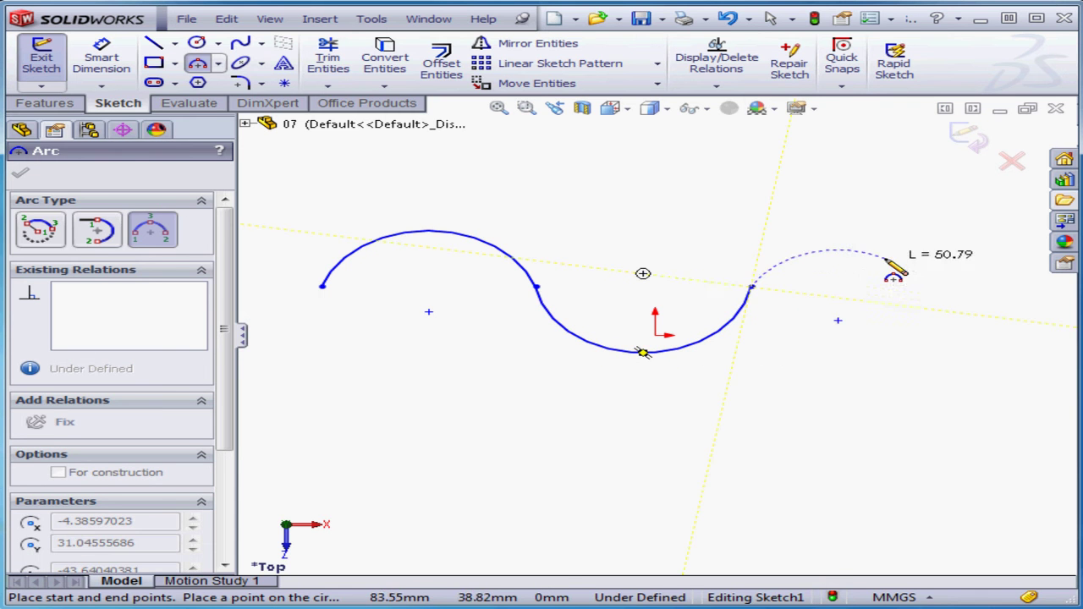
click(943, 271)
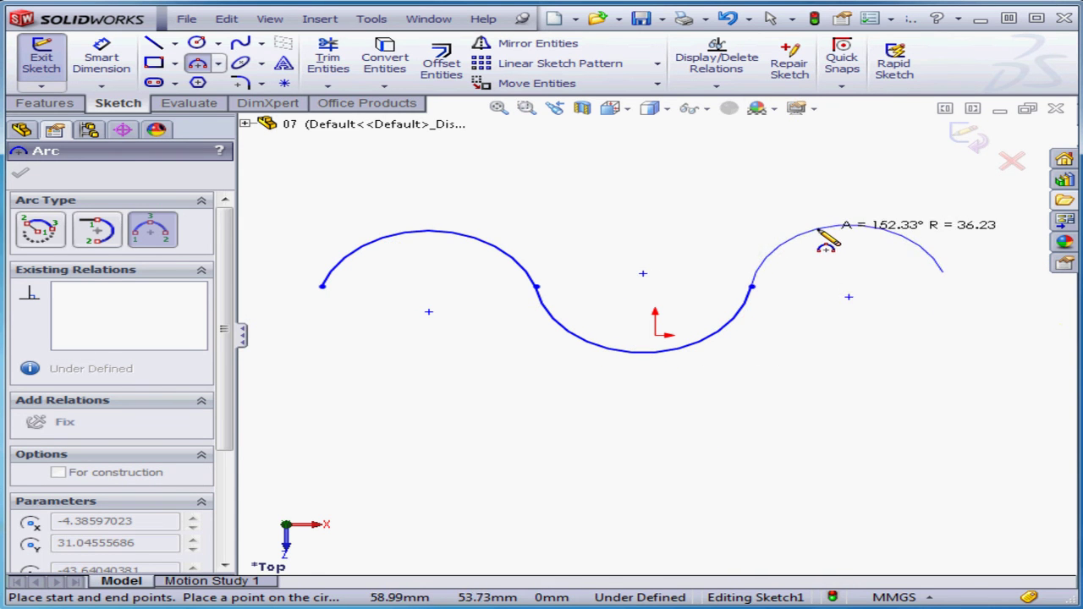
click(830, 235)
right_click(803, 208)
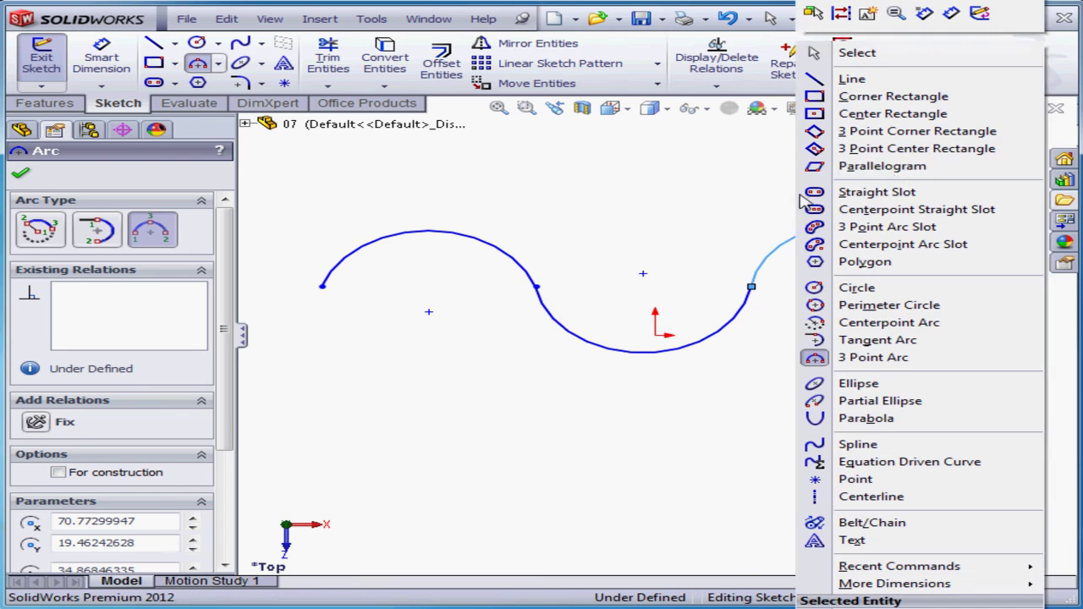
click(883, 56)
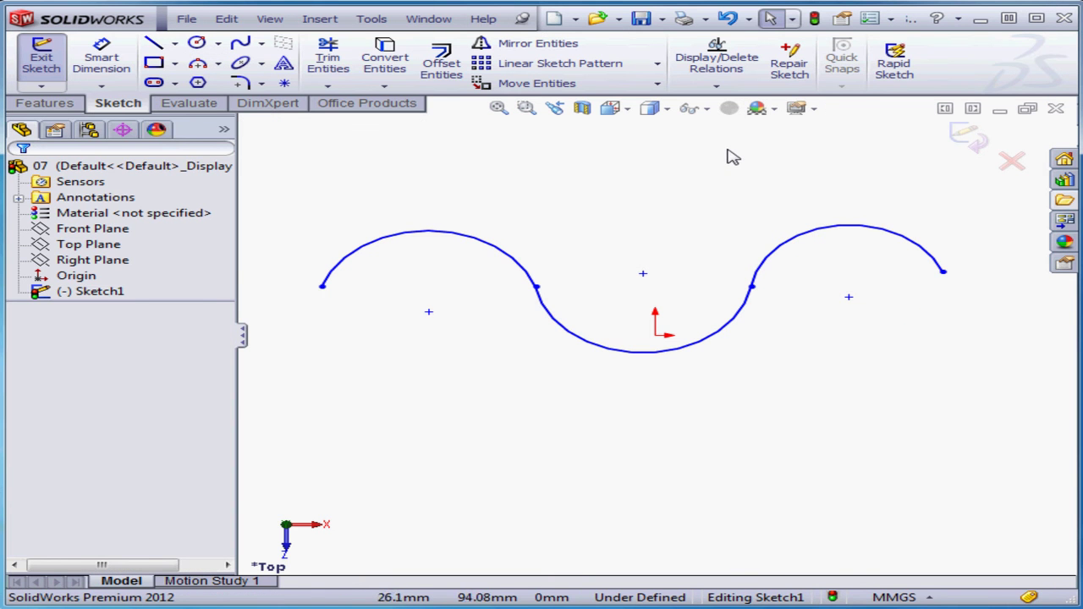
Add a Tangent relation between the first arc and the middle arc
click(495, 250)
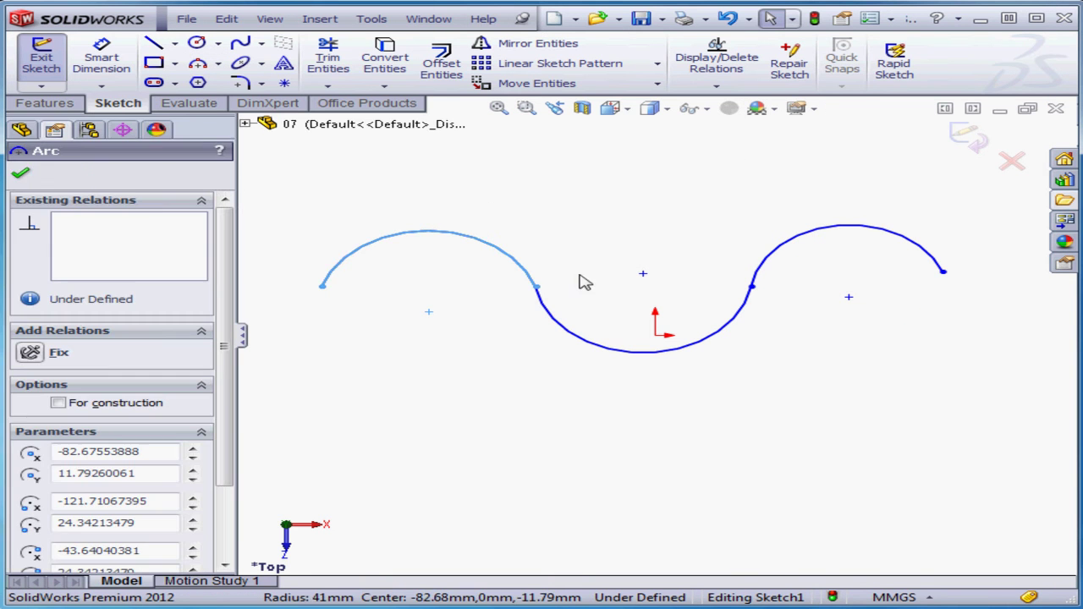
ctrl+click(582, 343)
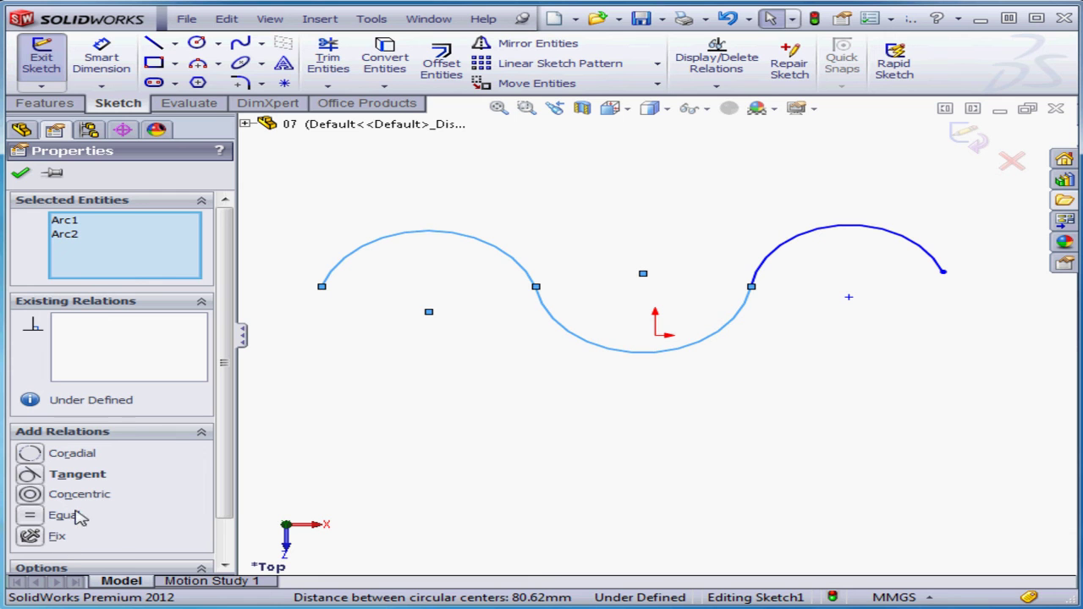
click(30, 475)
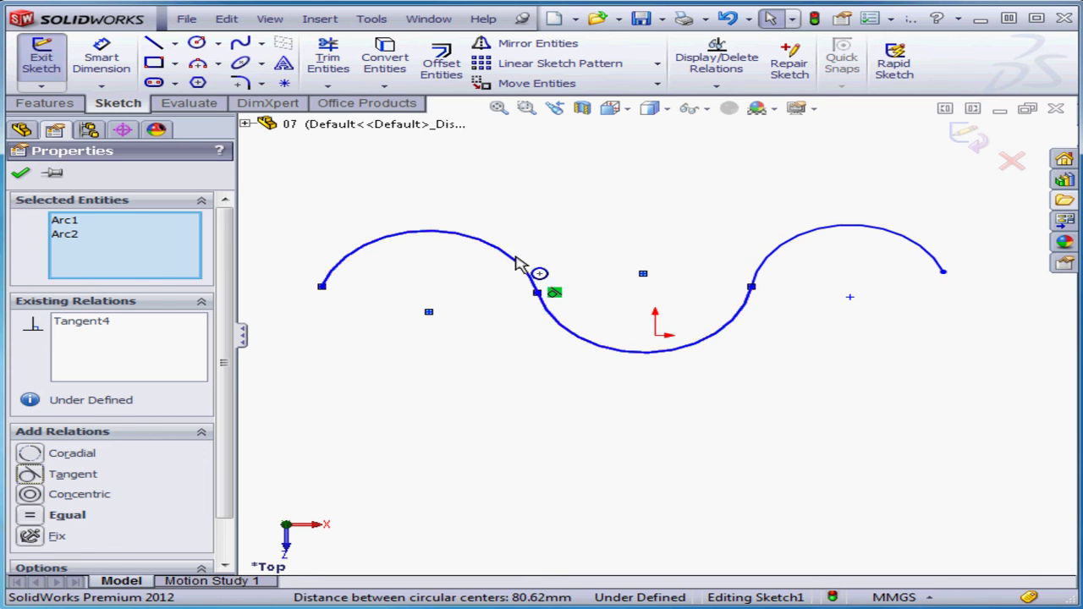
Examine the tangent relation between the first and middle arcs and the entities it joins
click(554, 294)
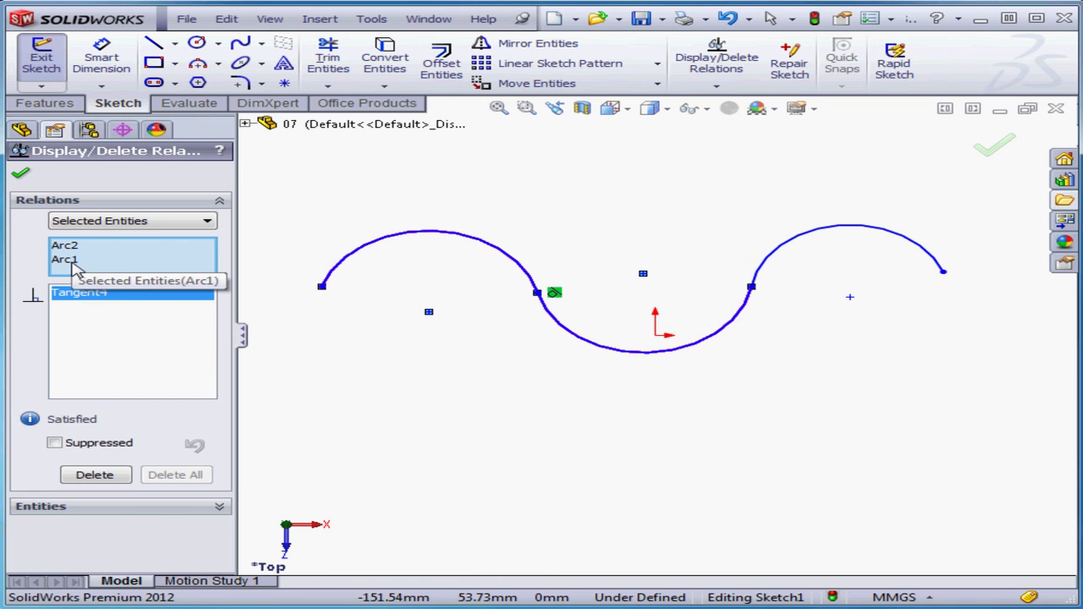
click(20, 173)
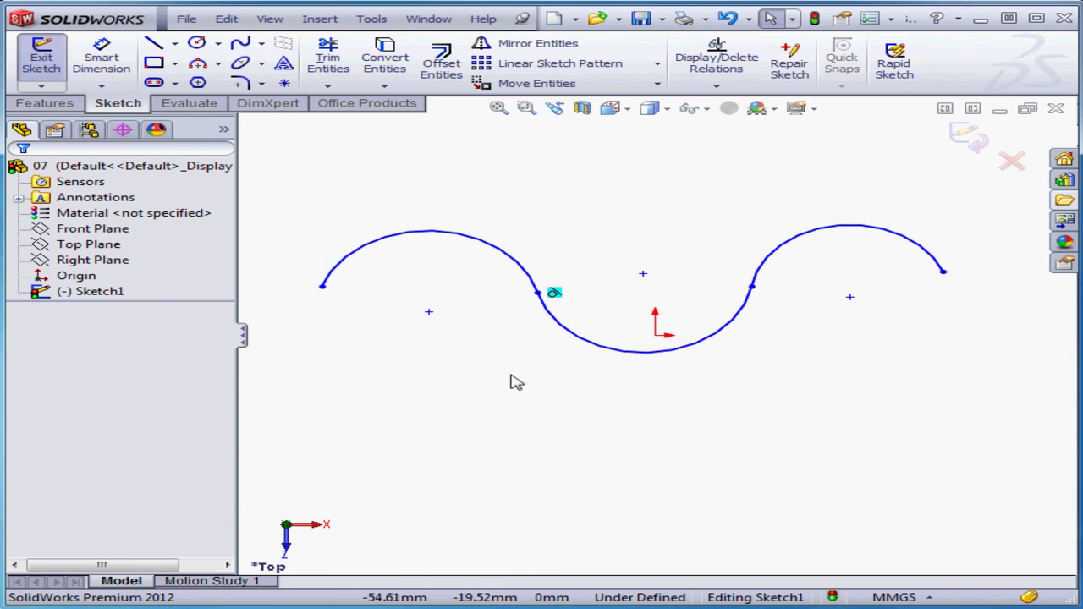
click(592, 345)
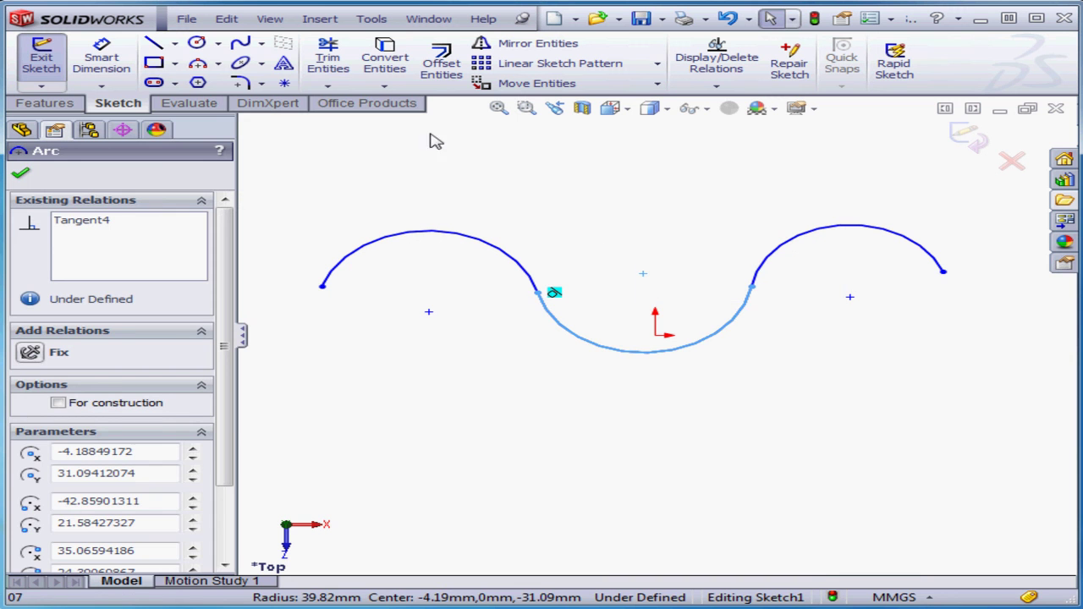
Sketch a three-line chain from below the arcs, with its first line tangent to the middle arc and its last tangent to the third arc
click(153, 47)
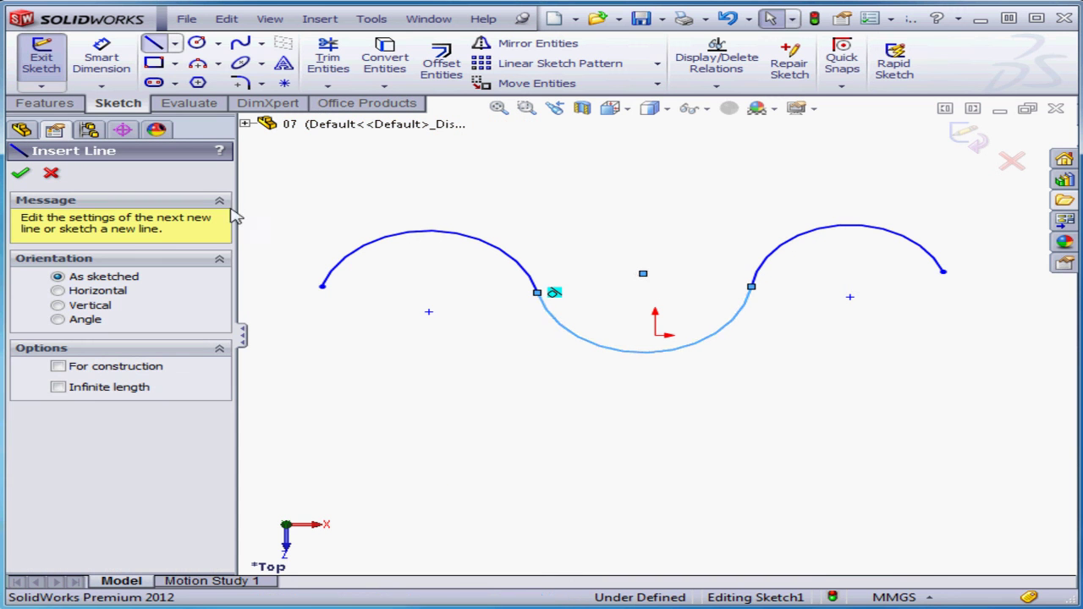
click(556, 481)
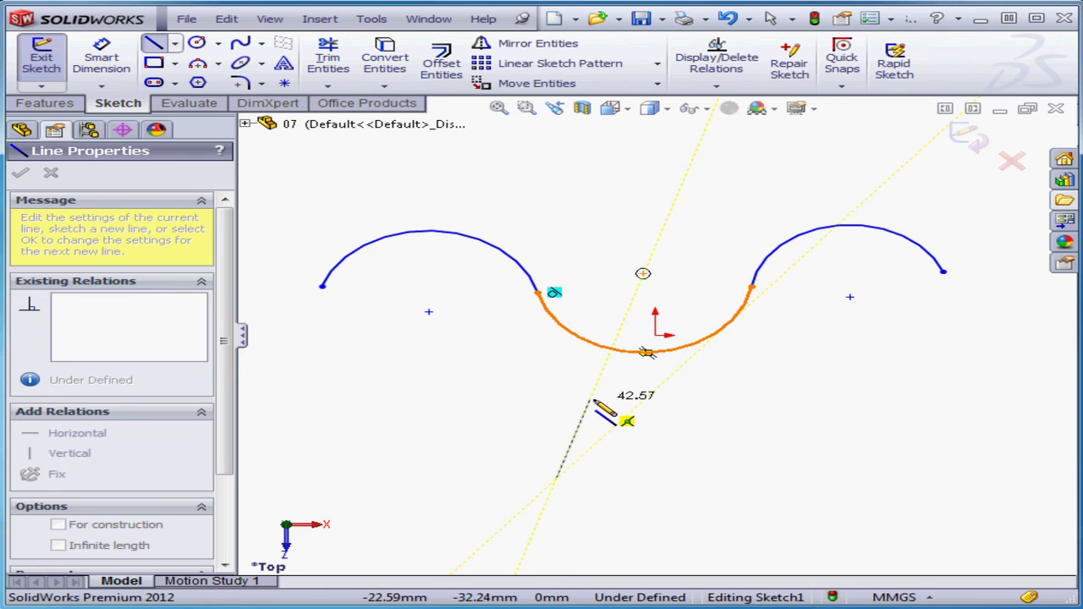
click(665, 383)
click(697, 275)
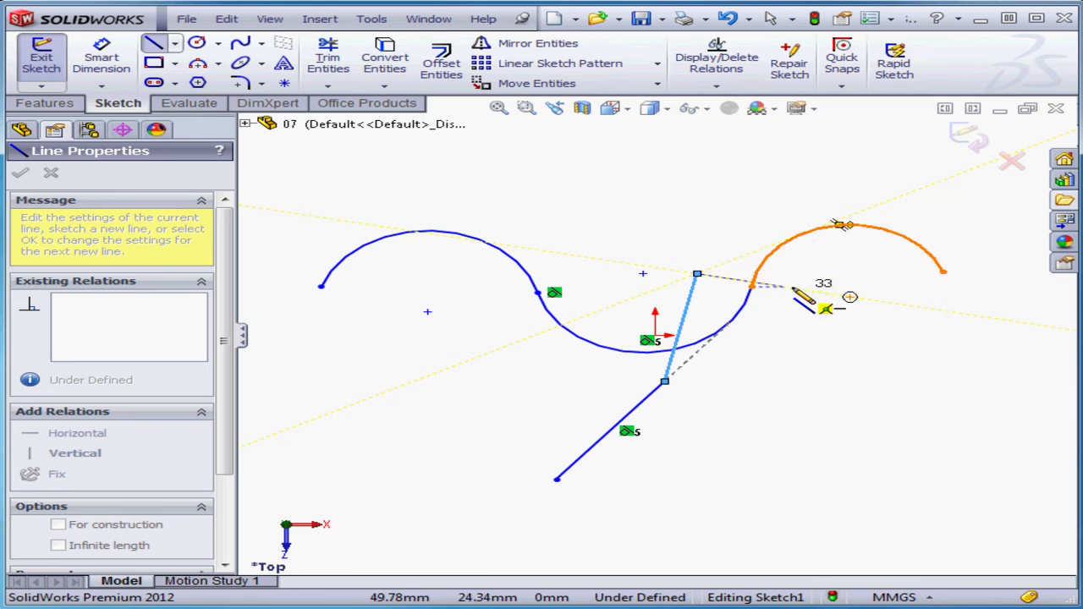
right_click(757, 241)
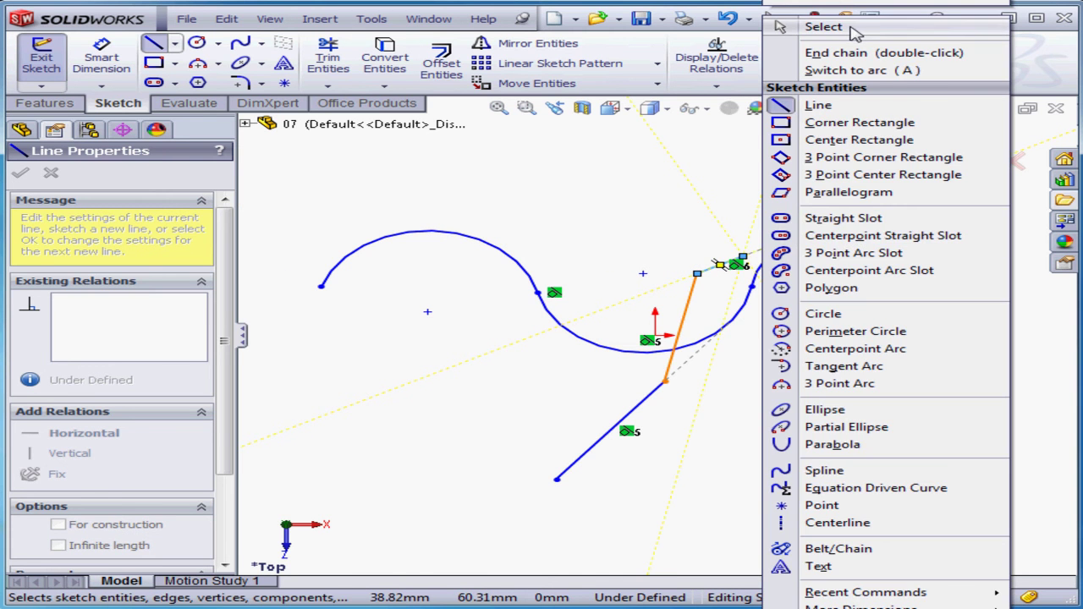
click(824, 26)
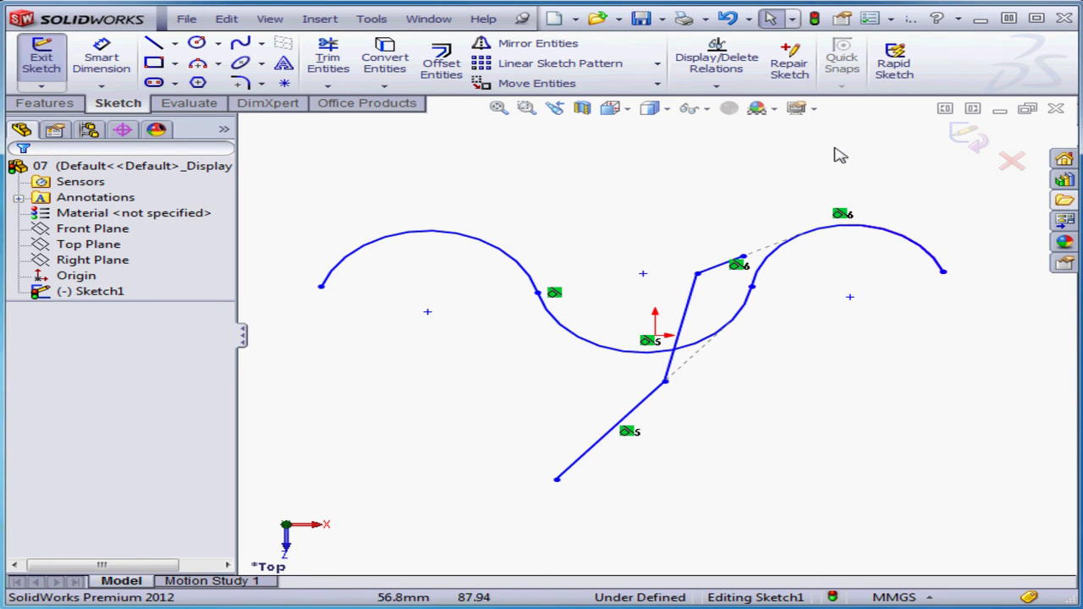
Set the Temporary Graphics color in the system options to a darker yellow with red 225, green 225 and blue 0
click(890, 18)
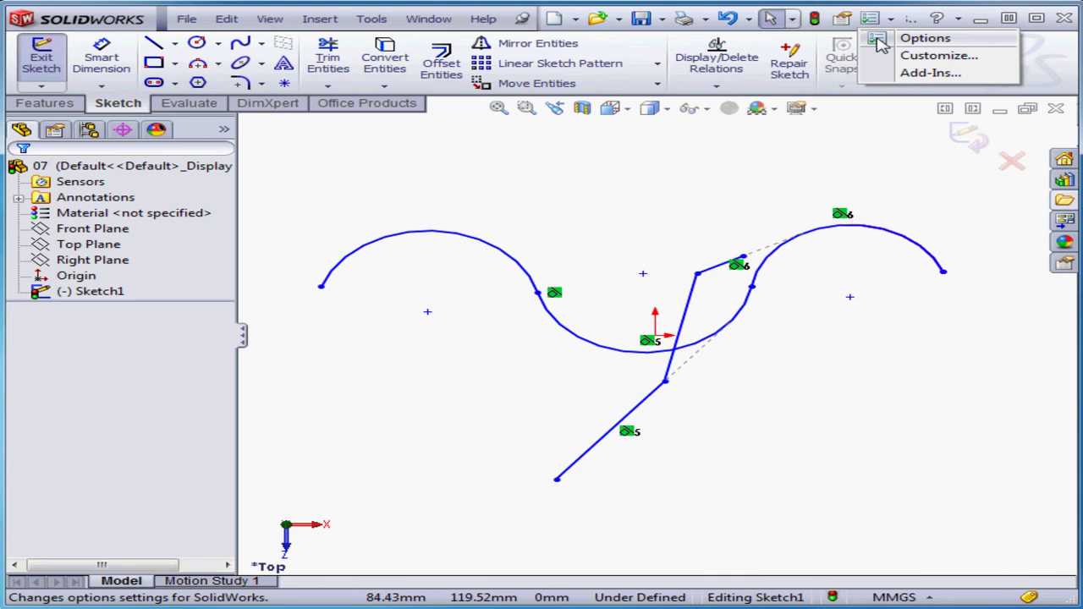
click(880, 39)
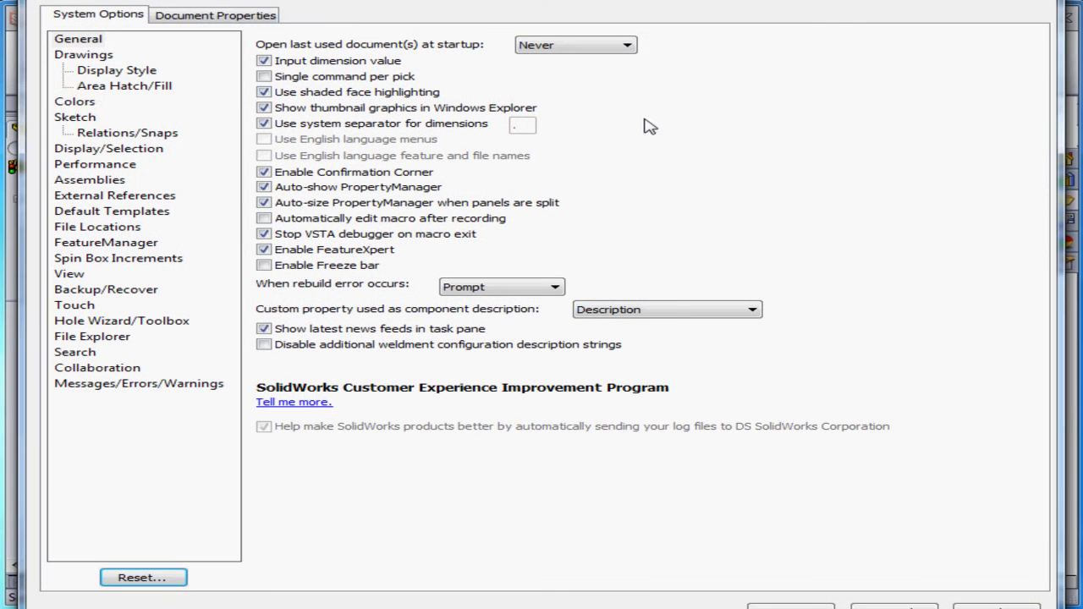
click(73, 102)
drag(518, 123, 518, 181)
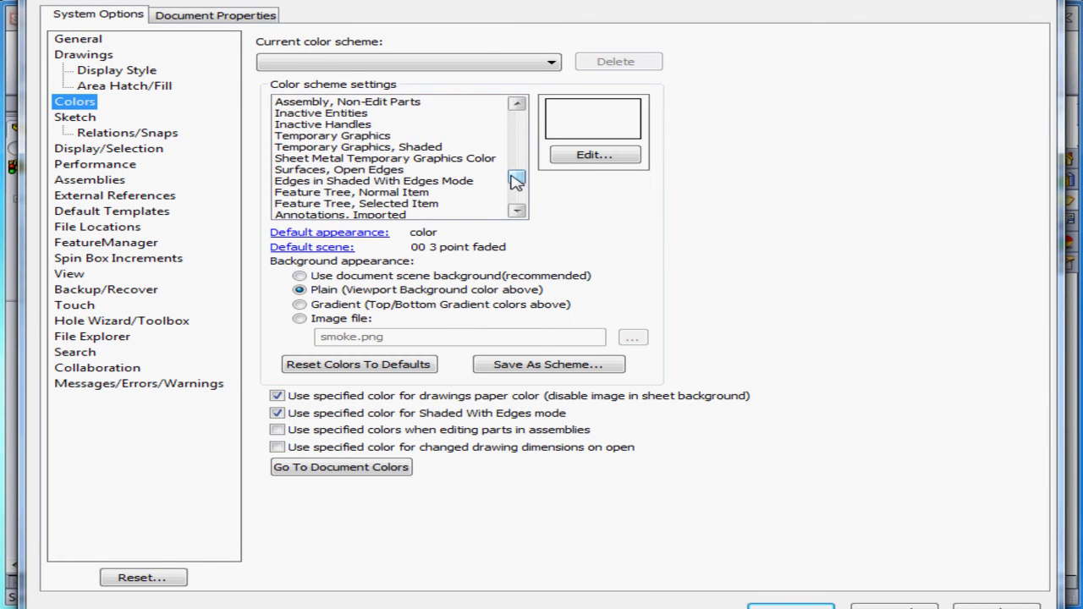
click(360, 136)
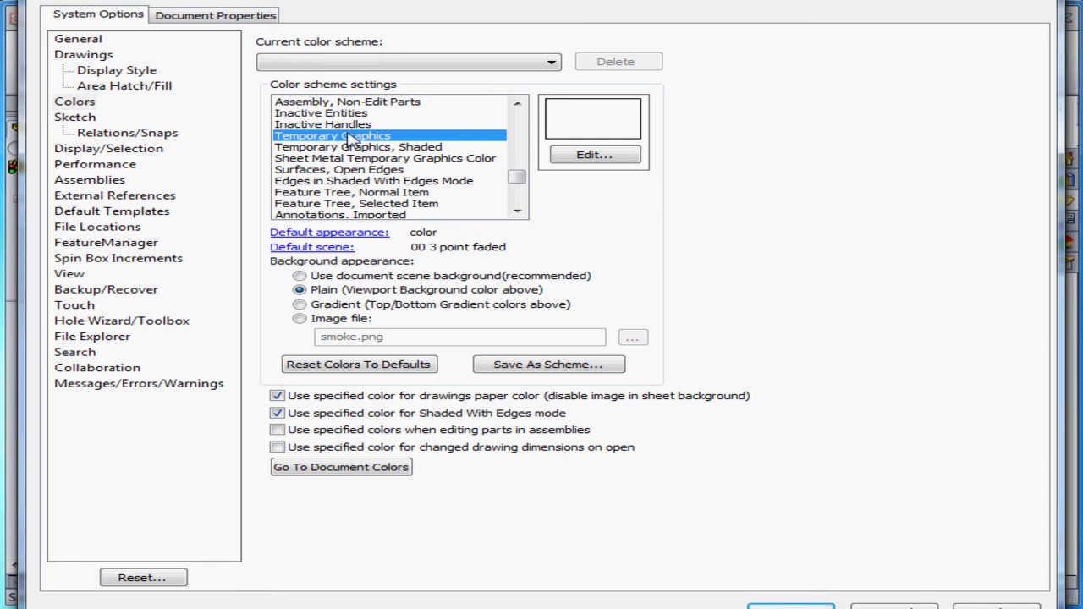
click(590, 157)
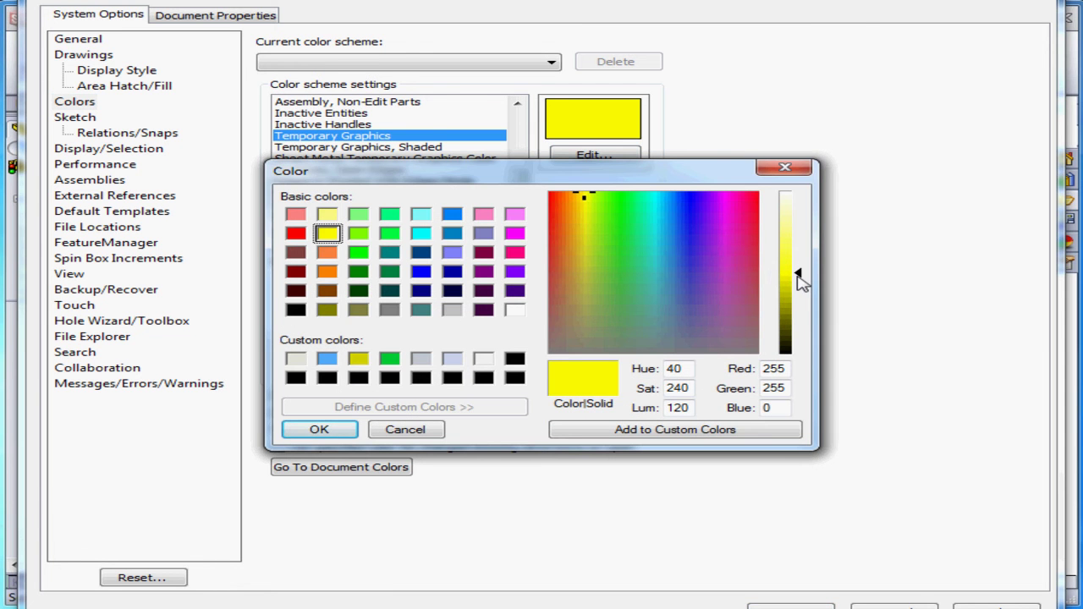
drag(798, 273, 798, 284)
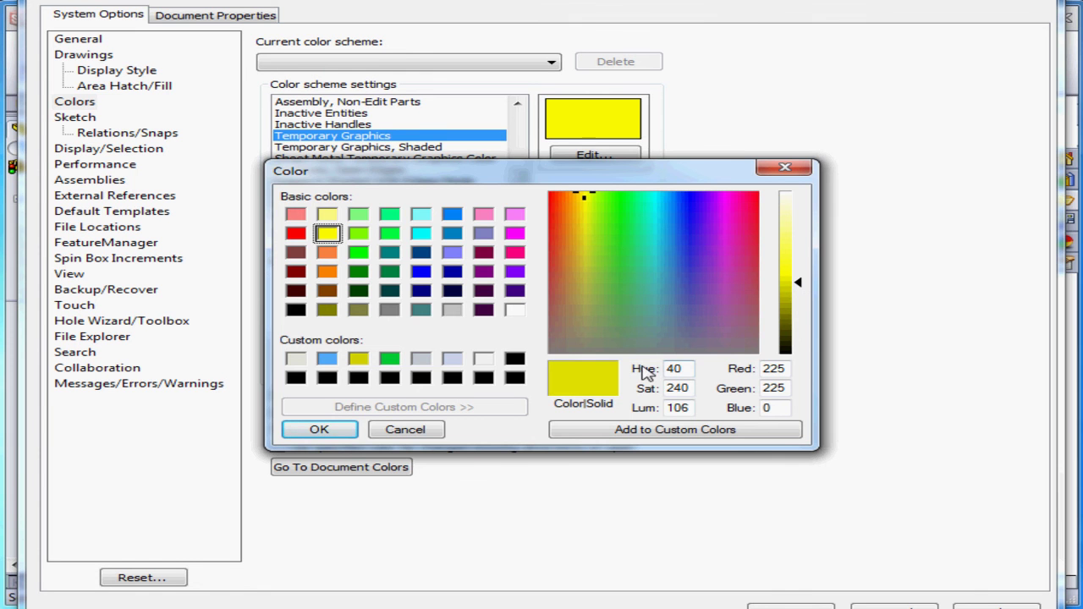
click(315, 430)
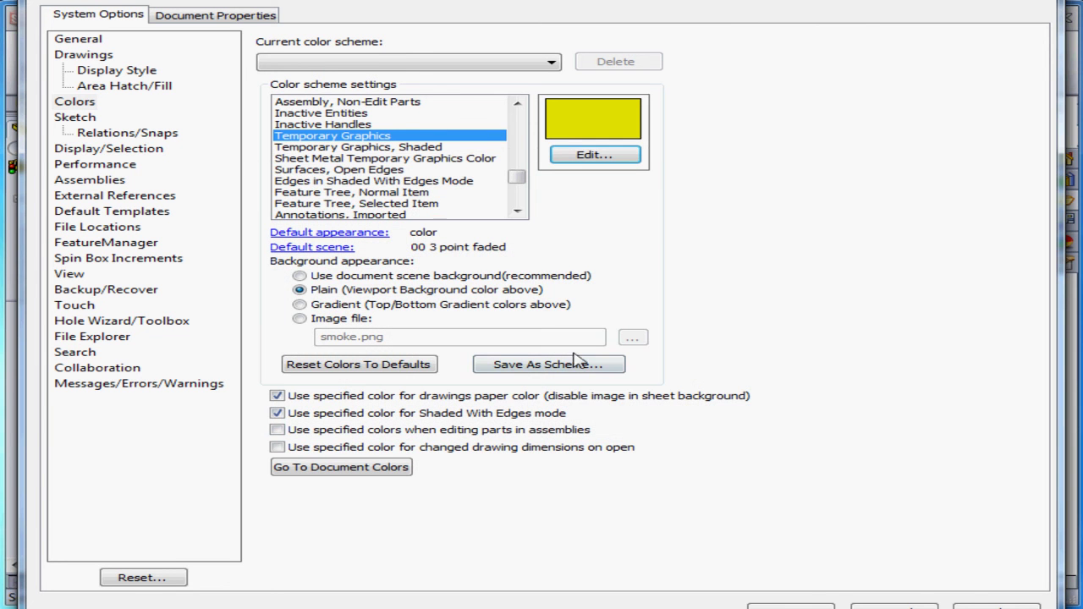
click(790, 606)
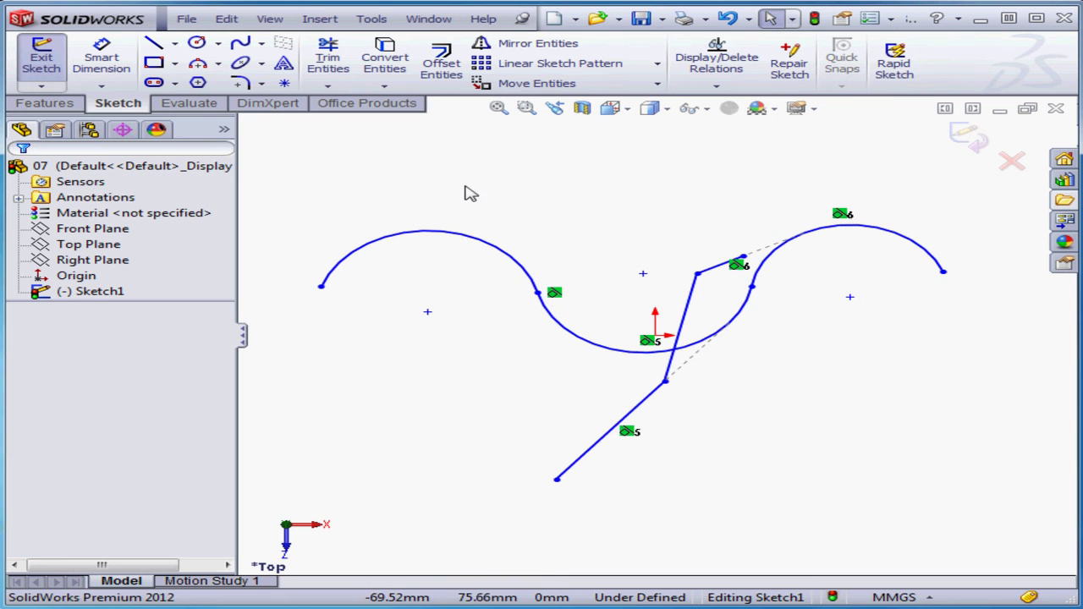
Sketch a short, gently sloping line above the middle arc, tangent to the extension of that arc
click(153, 43)
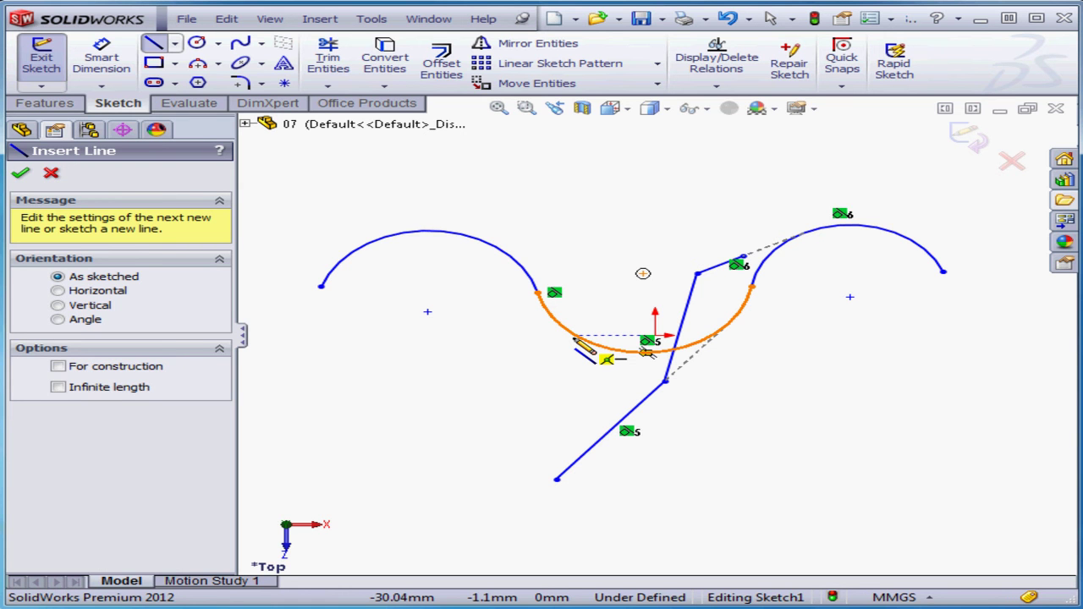
click(575, 342)
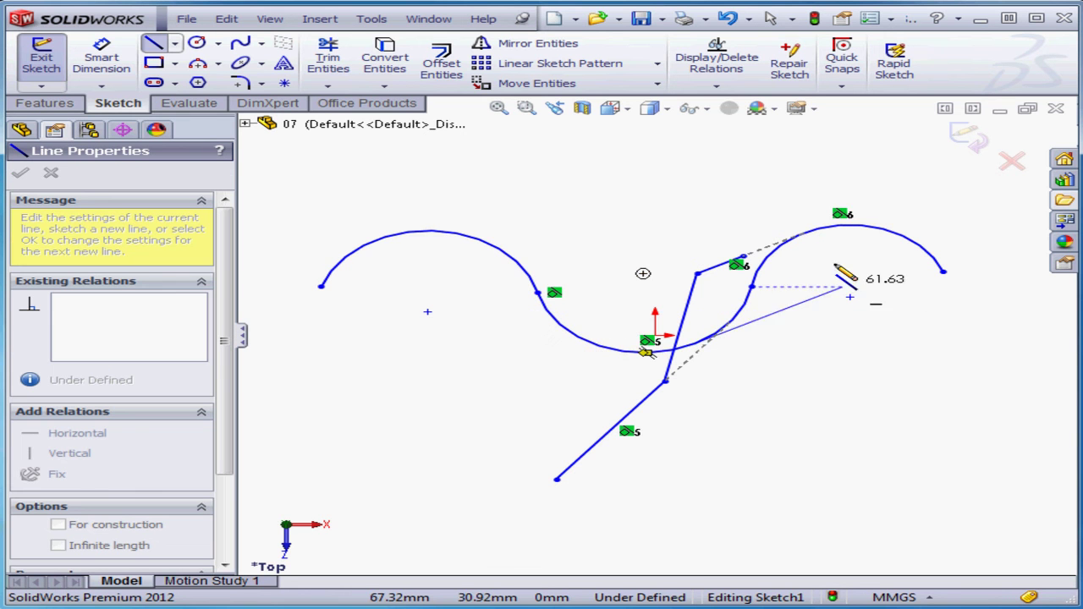
click(556, 179)
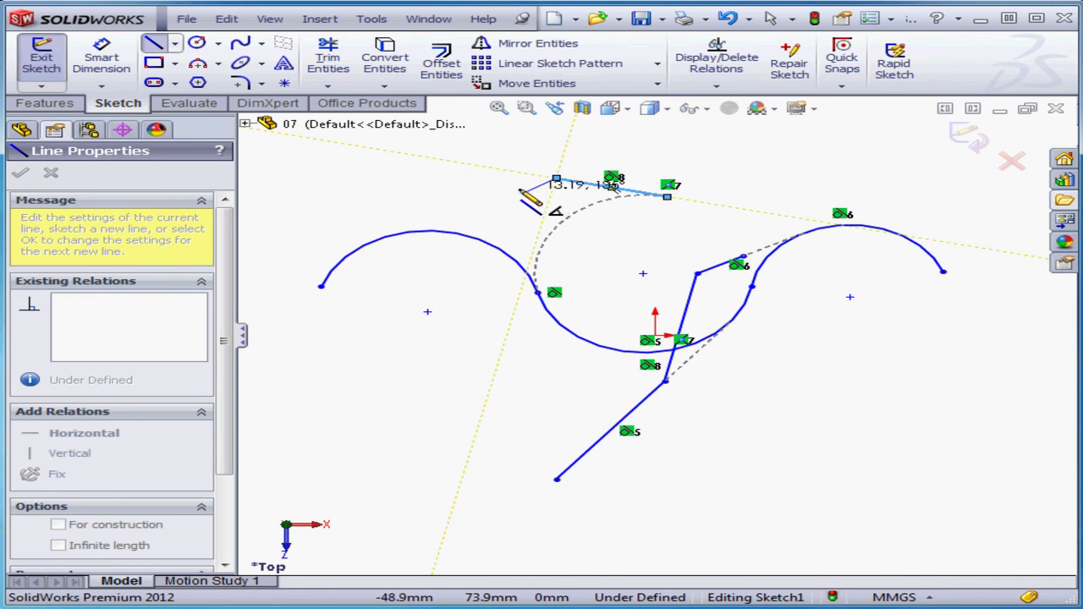
key(a)
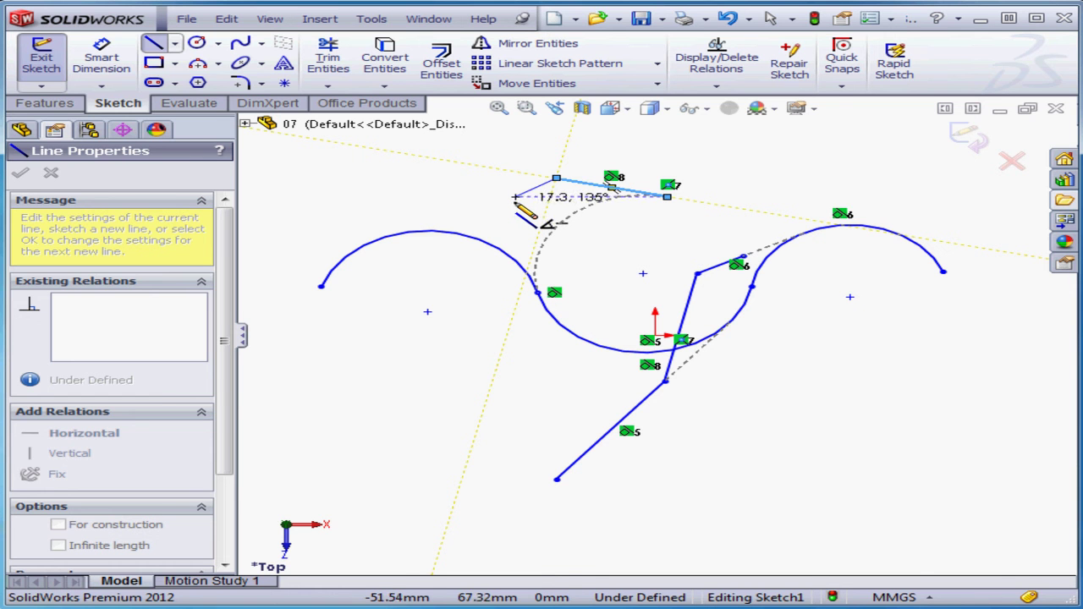
key(Escape)
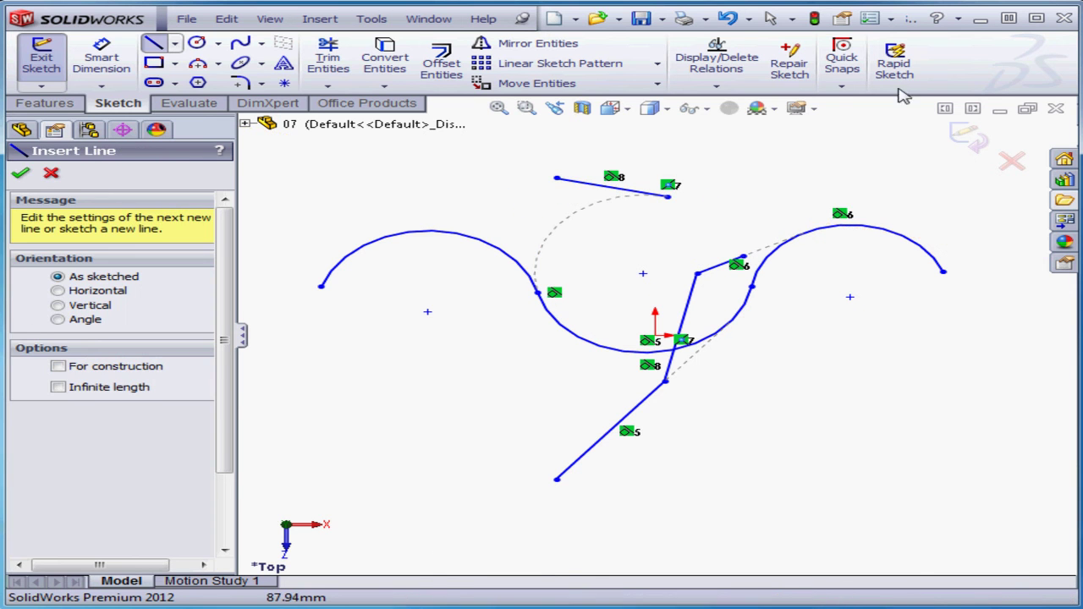
Set the Temporary Graphics color in the system options to a slightly darker shade of yellow
click(890, 19)
click(926, 36)
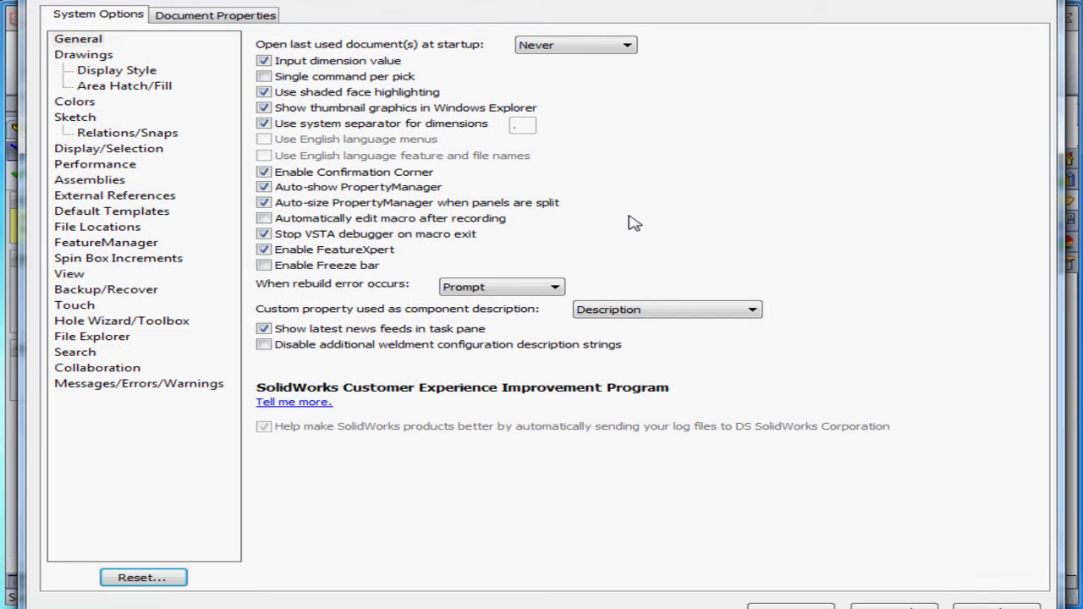
click(78, 101)
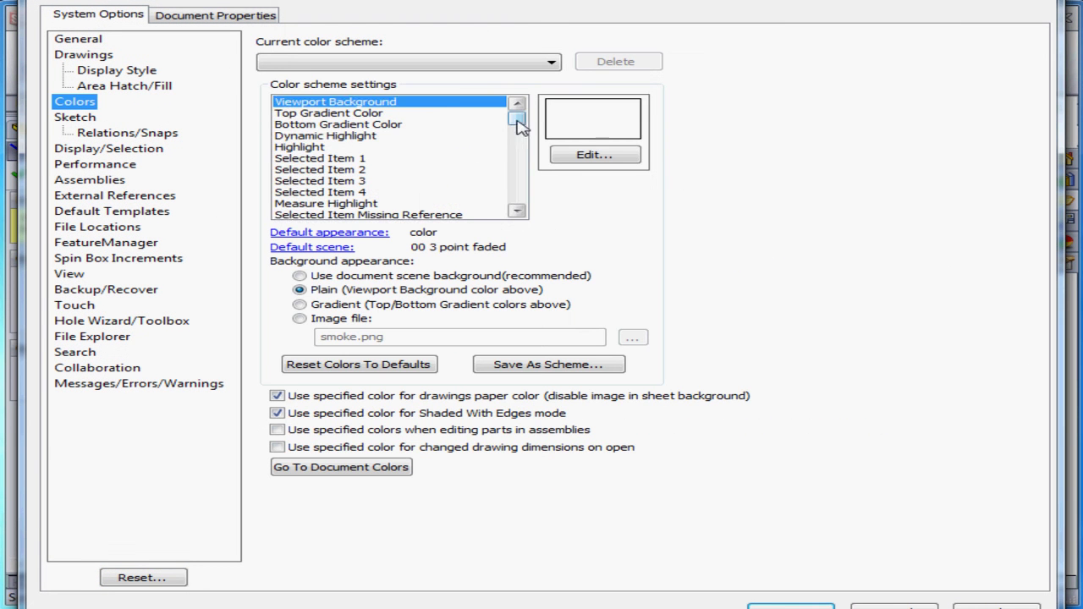
drag(516, 106, 522, 173)
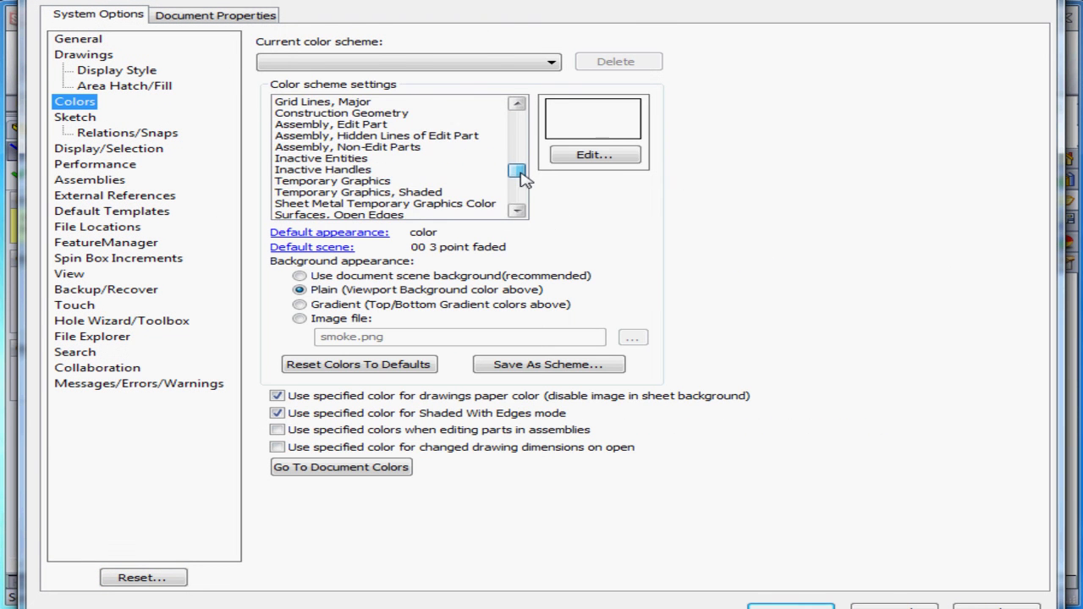
click(360, 182)
click(606, 155)
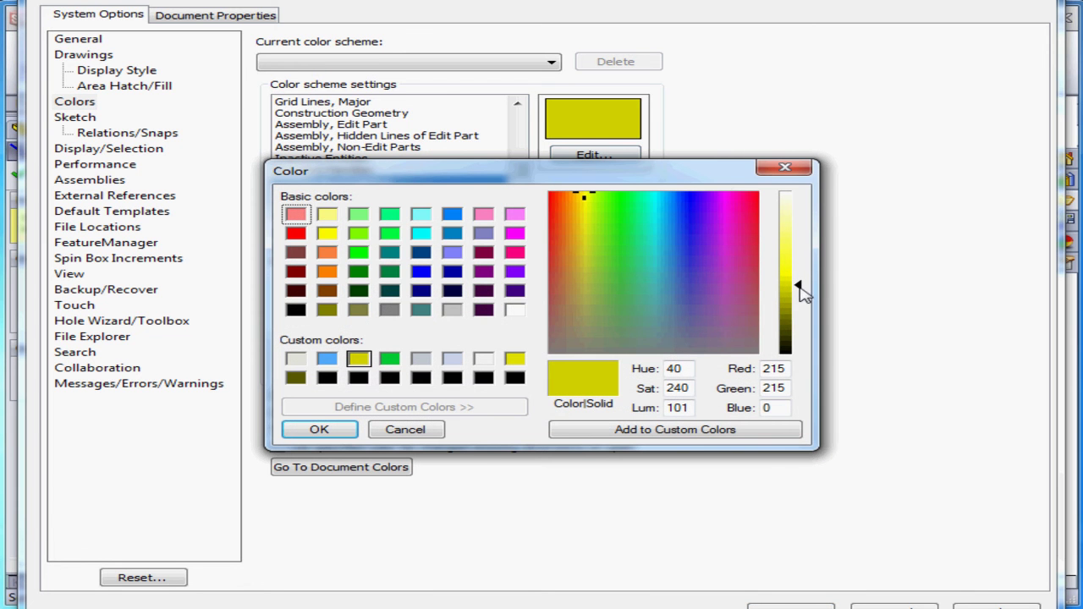
drag(801, 288, 803, 293)
click(389, 430)
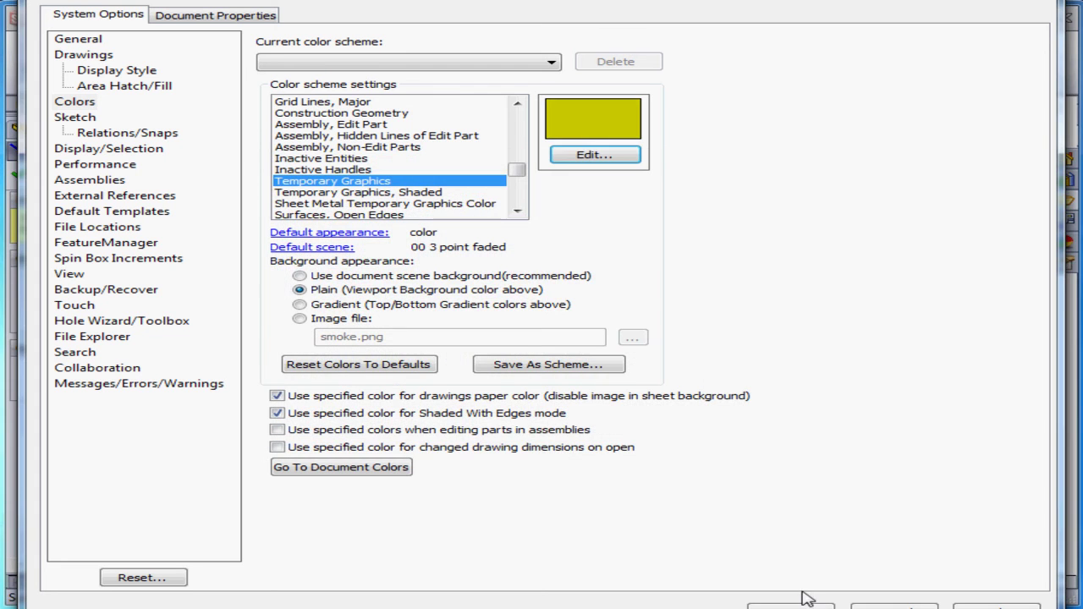
click(790, 606)
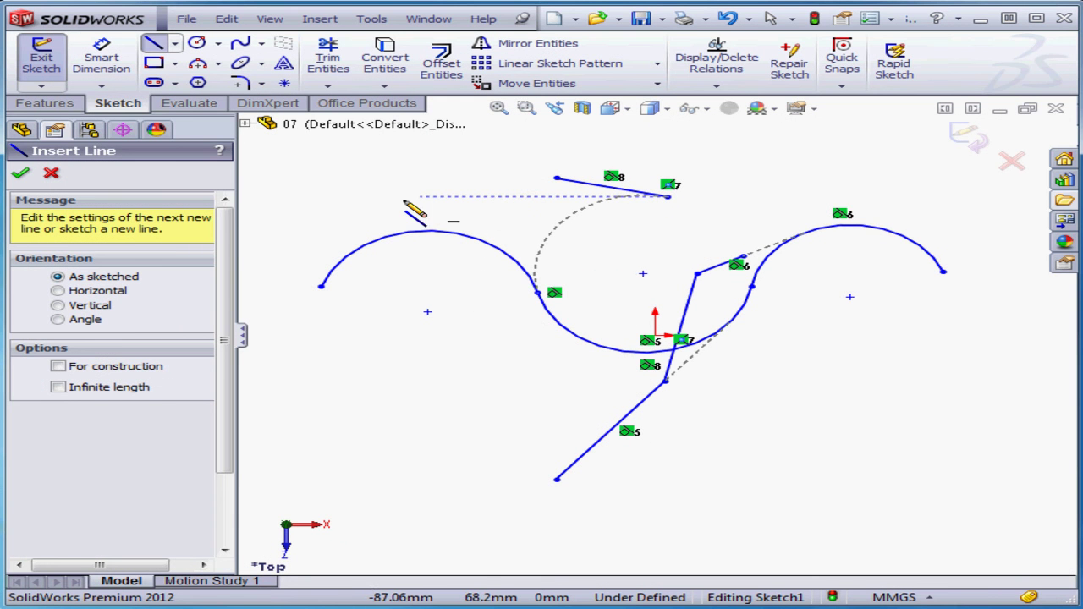
Try a line starting above the first arc, level with the short upper line's lower endpoint, to check the inference line color, and cancel it
click(375, 197)
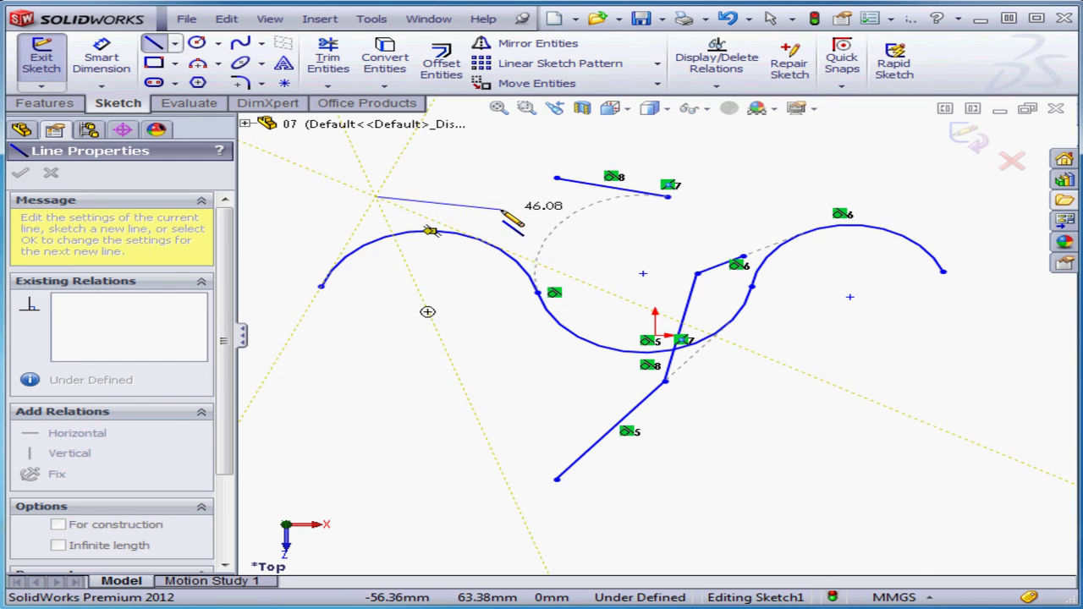
key(Escape)
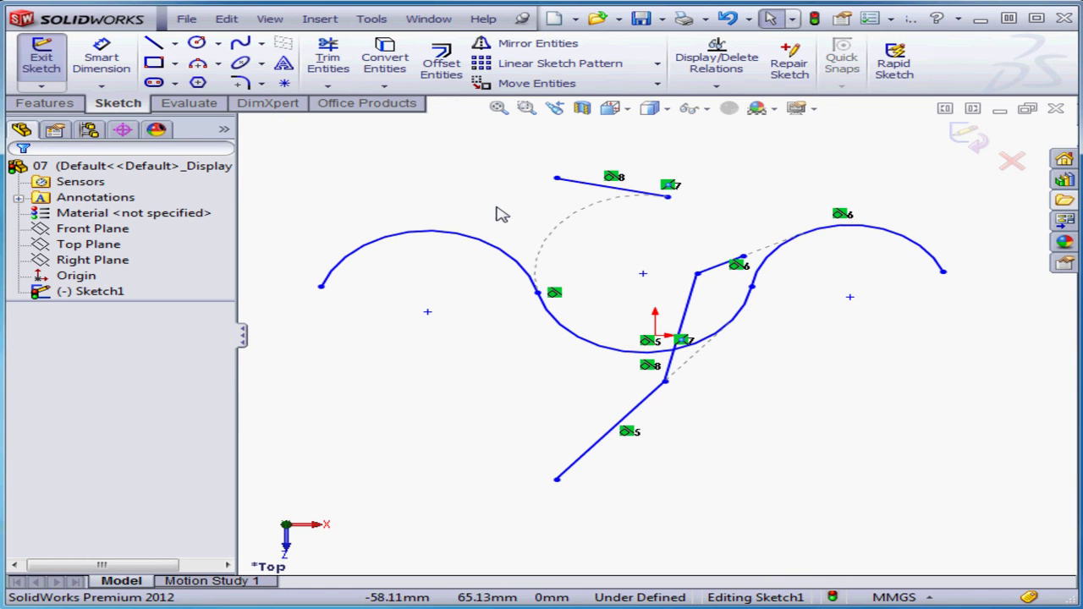